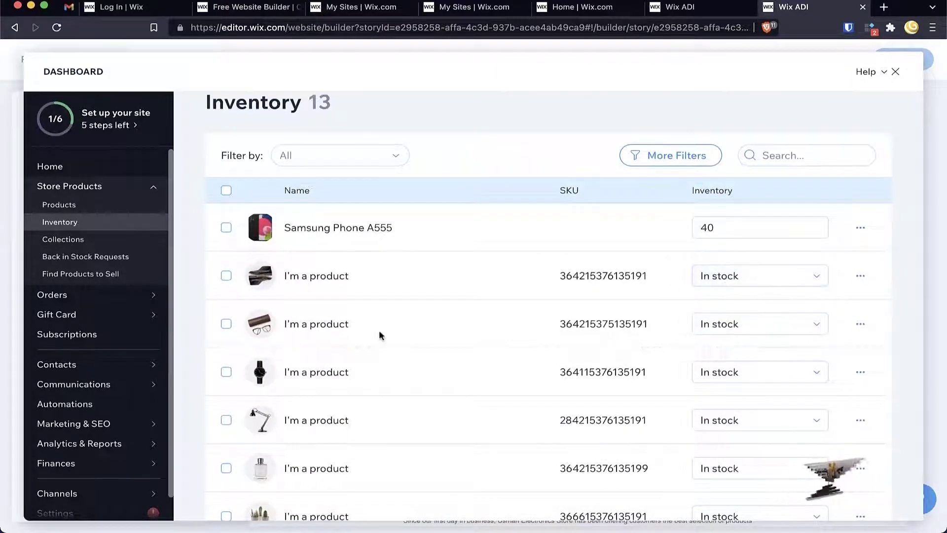
Step: View the store's Orders page and add the eGift card to the site
left_click(110, 300)
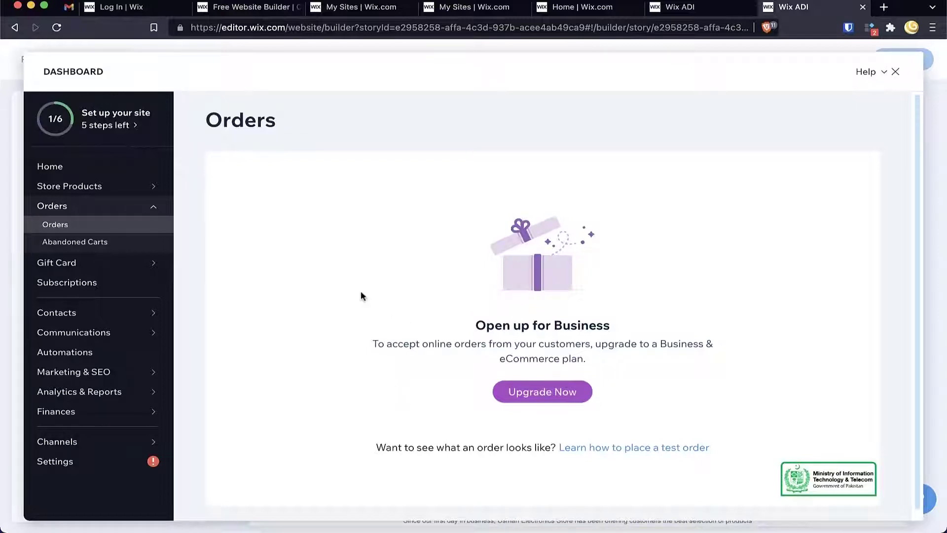
left_click(115, 270)
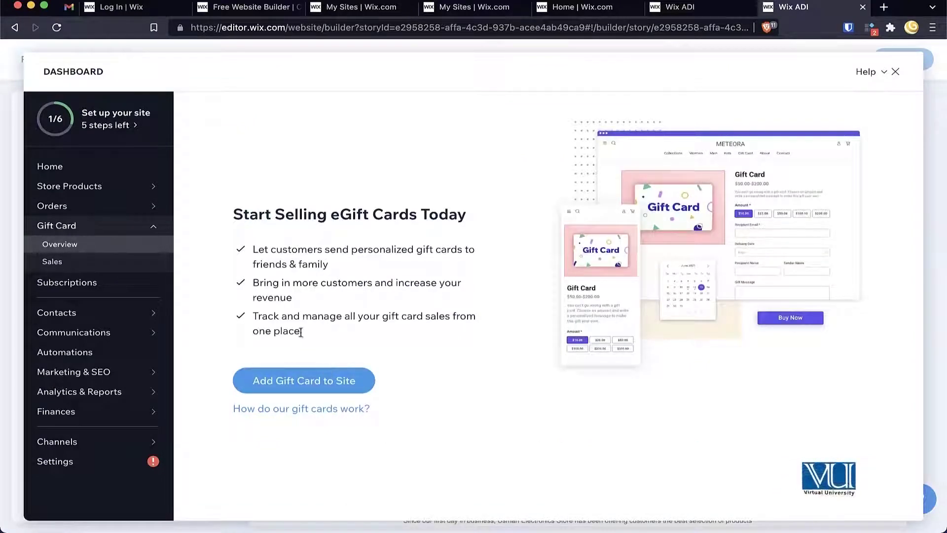
left_click(303, 388)
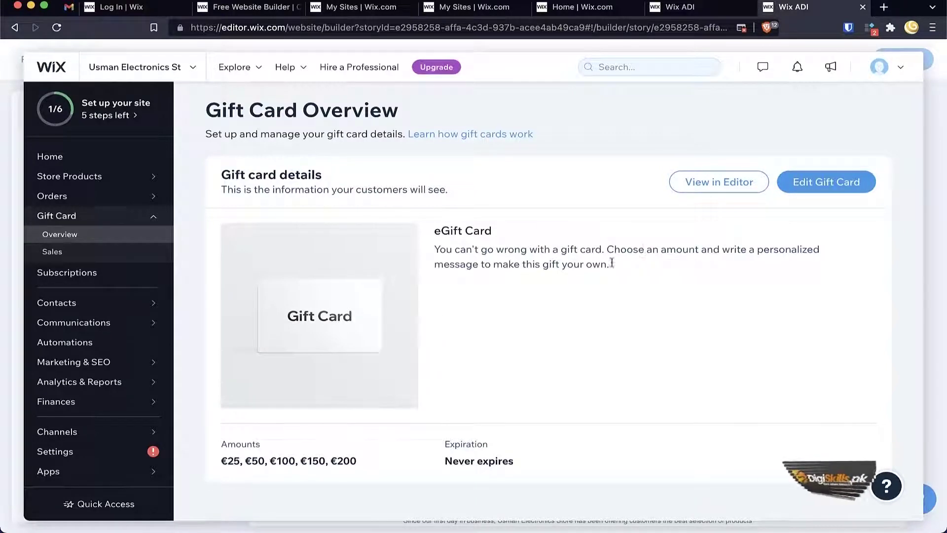
scroll(474, 140, "up", 10)
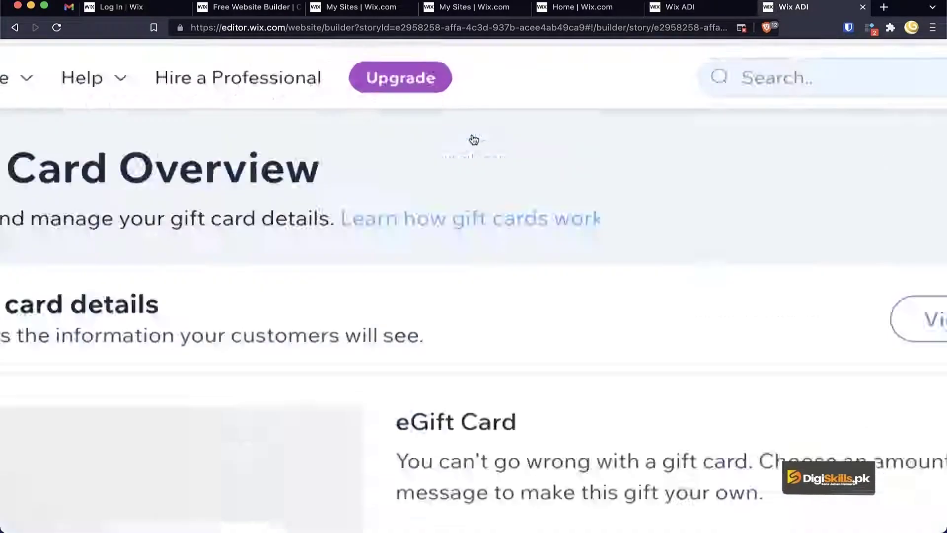
scroll(482, 300, "down", 10)
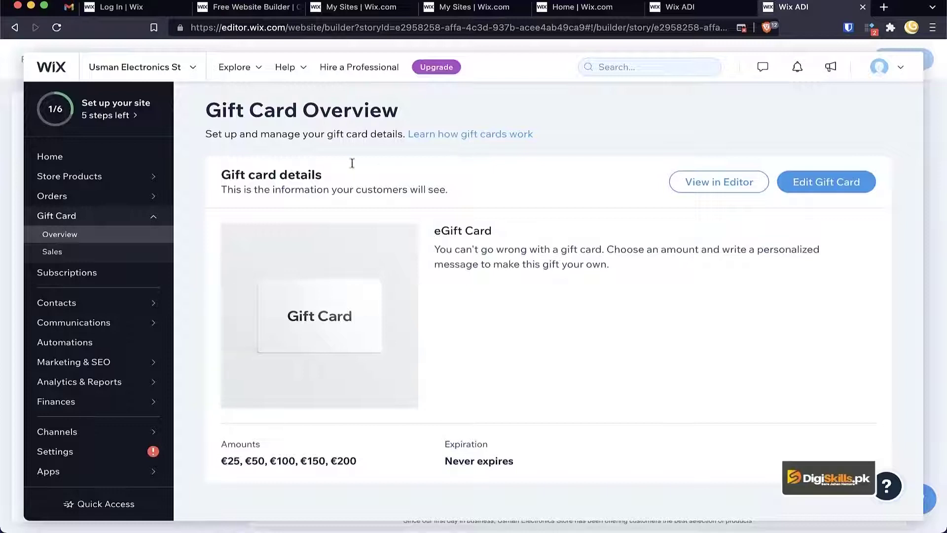
Step: Look over the Subscriptions statistics and the site's list of all contacts
left_click(86, 275)
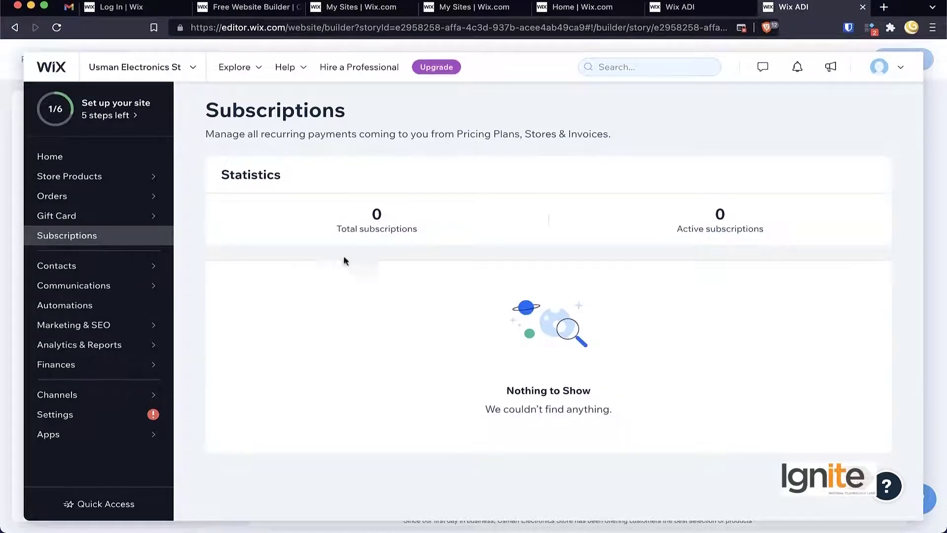
mouse_move(119, 196)
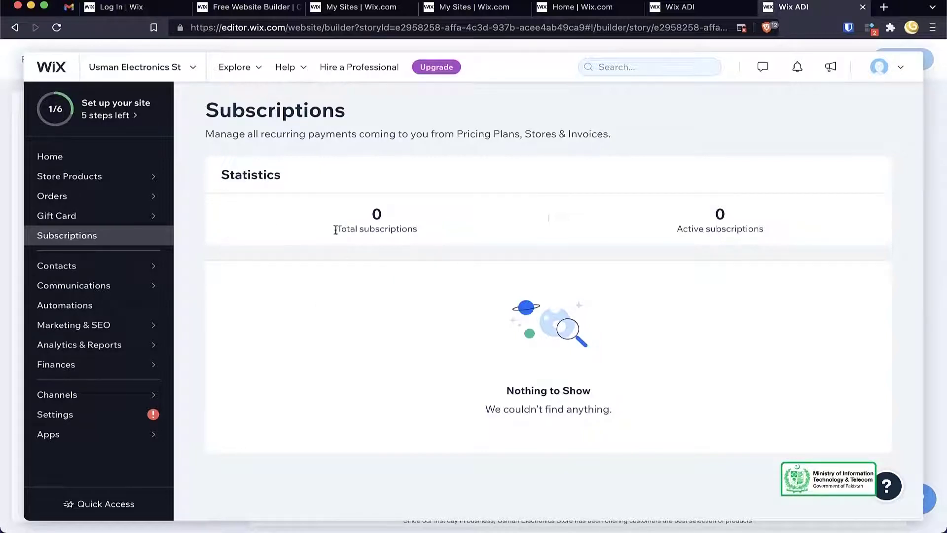
left_click(90, 273)
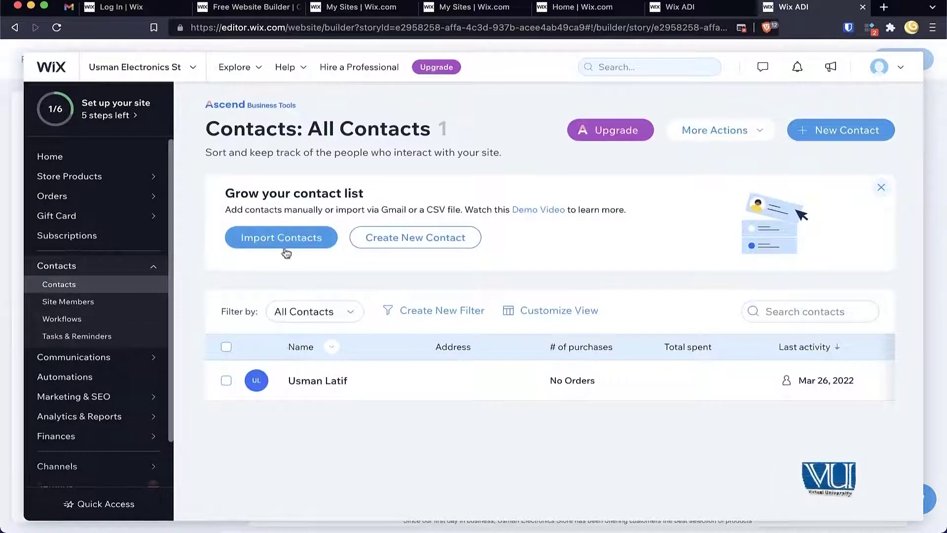
mouse_move(253, 371)
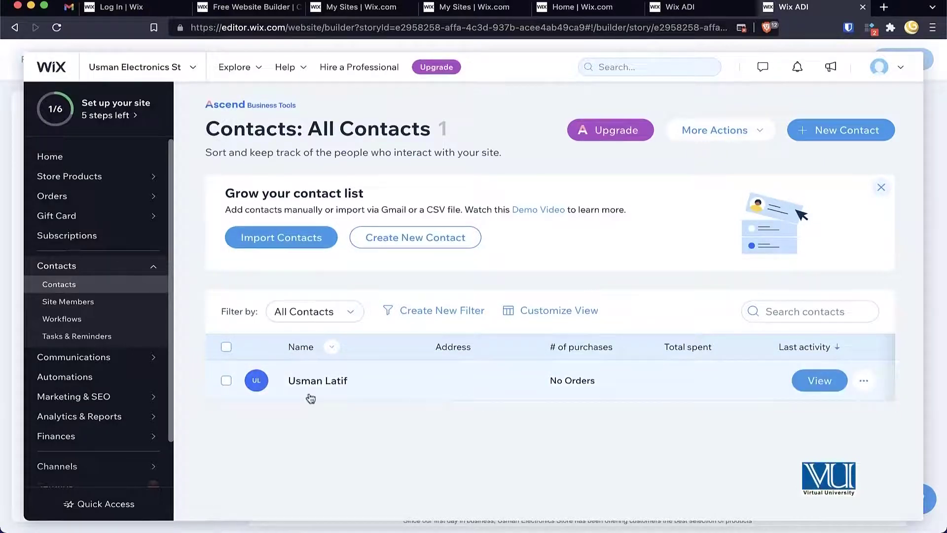
mouse_move(85, 197)
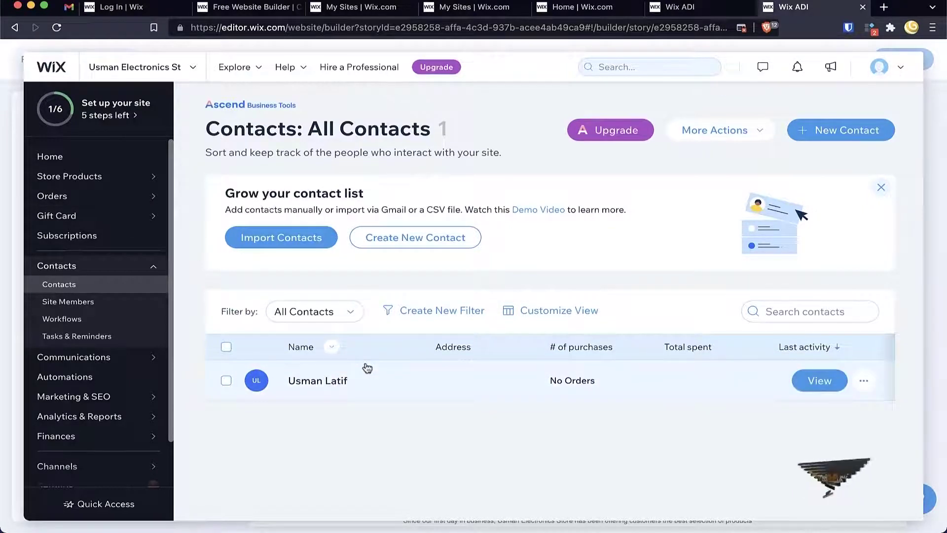
Step: Look through the communications Inbox, Business Email and Forms & Submissions pages
left_click(83, 357)
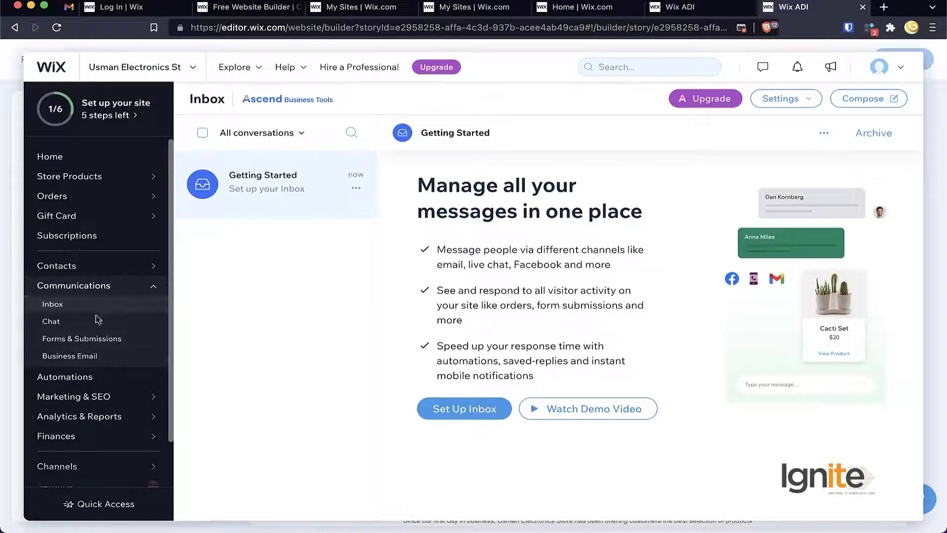
left_click(79, 357)
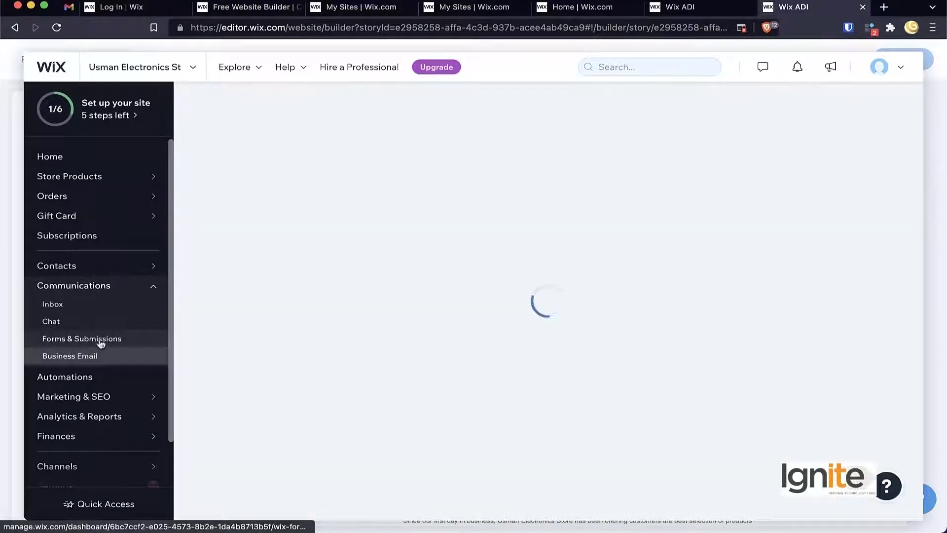
left_click(99, 340)
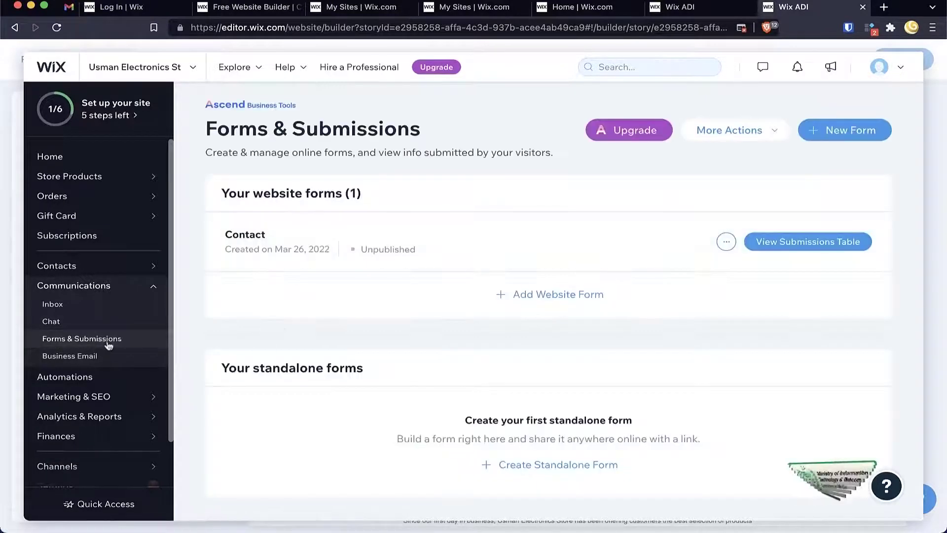
Step: Open the Coupons page of the marketing tools and start a new coupon
mouse_move(99, 392)
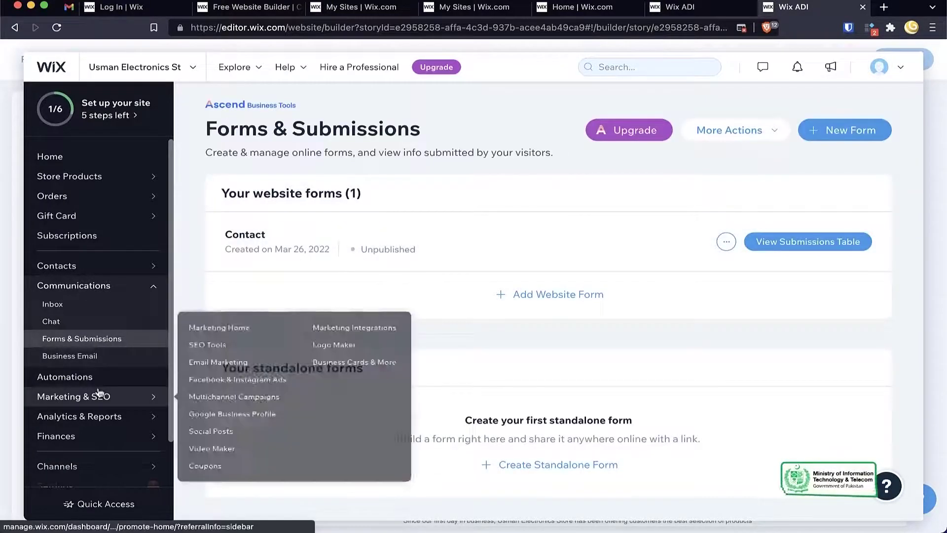
scroll(99, 392, "down", 2)
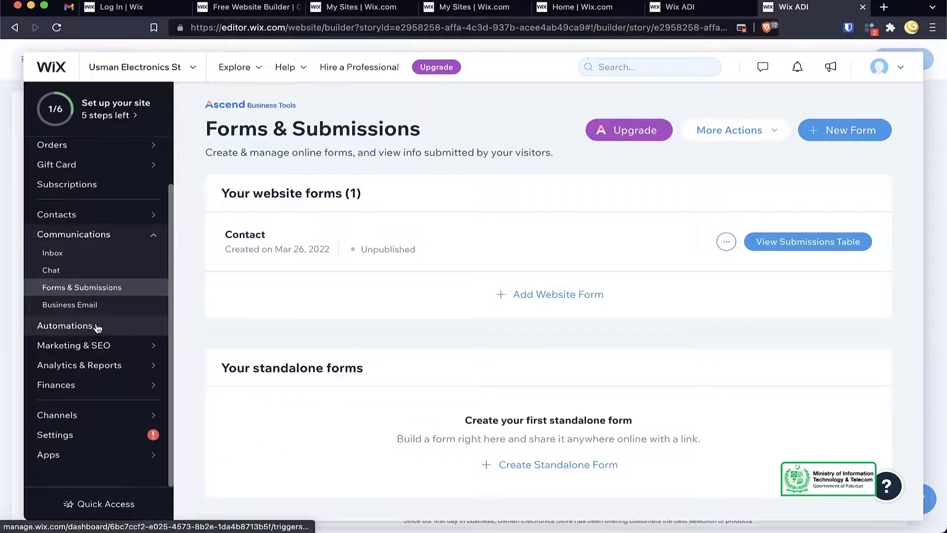
mouse_move(91, 347)
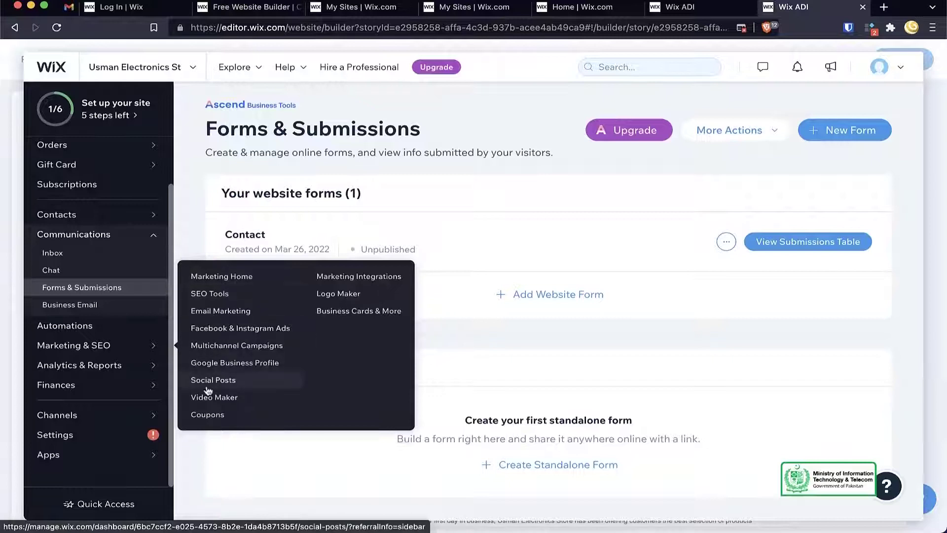
left_click(211, 416)
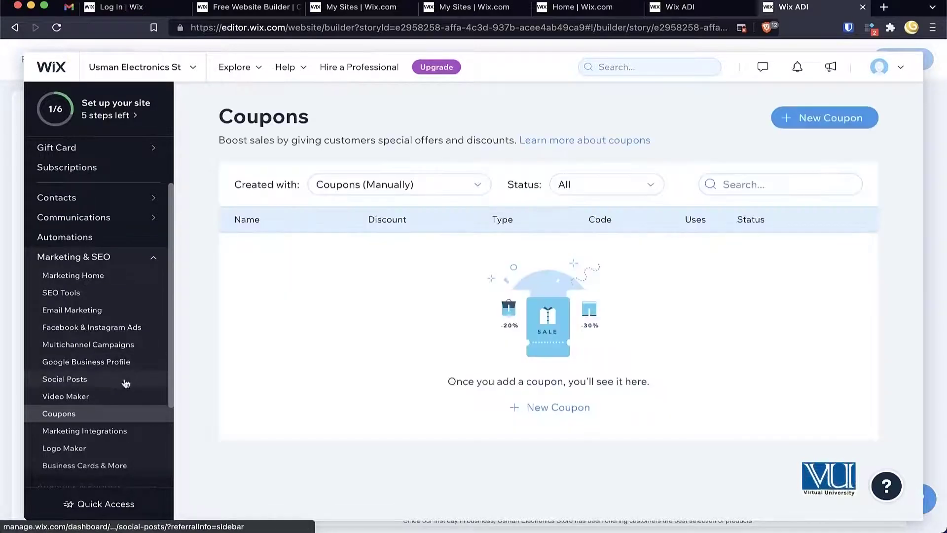
scroll(123, 383, "down", 1)
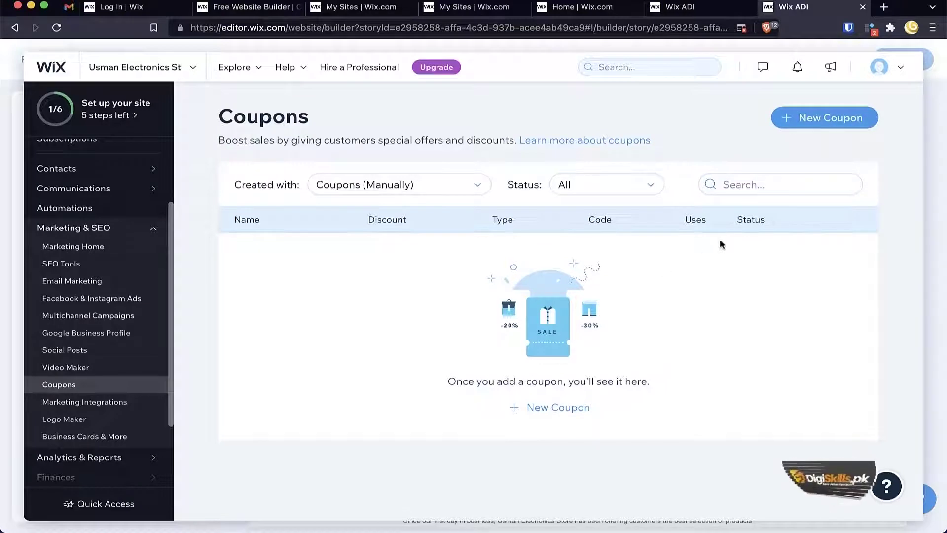
left_click(819, 121)
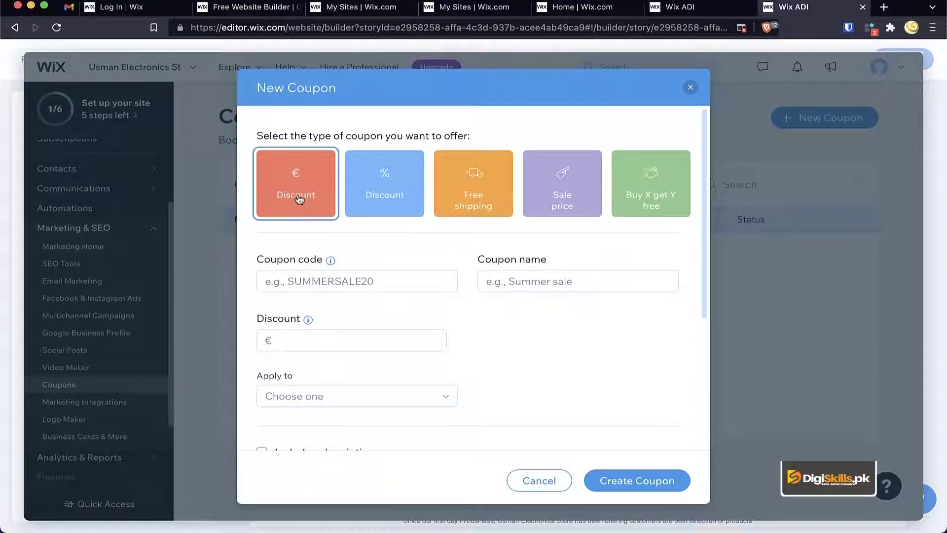
Step: Preview the form for the percentage discount, free shipping, sale price, Buy X get Y free and euro discount coupon types
left_click(382, 197)
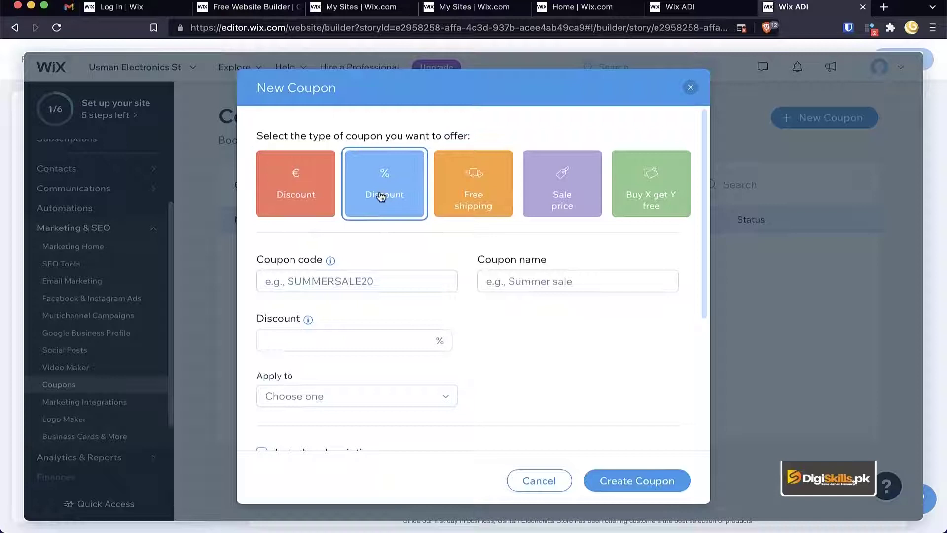
left_click(483, 193)
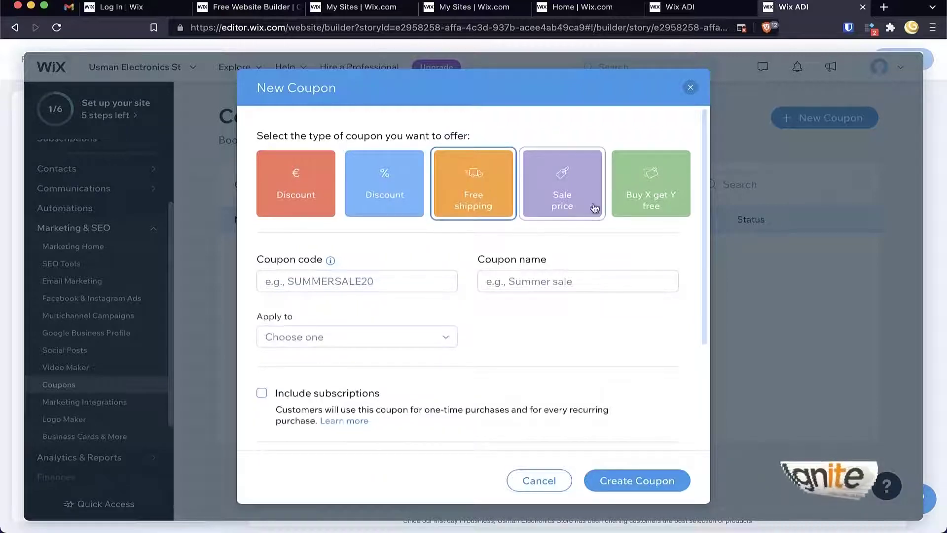
left_click(570, 193)
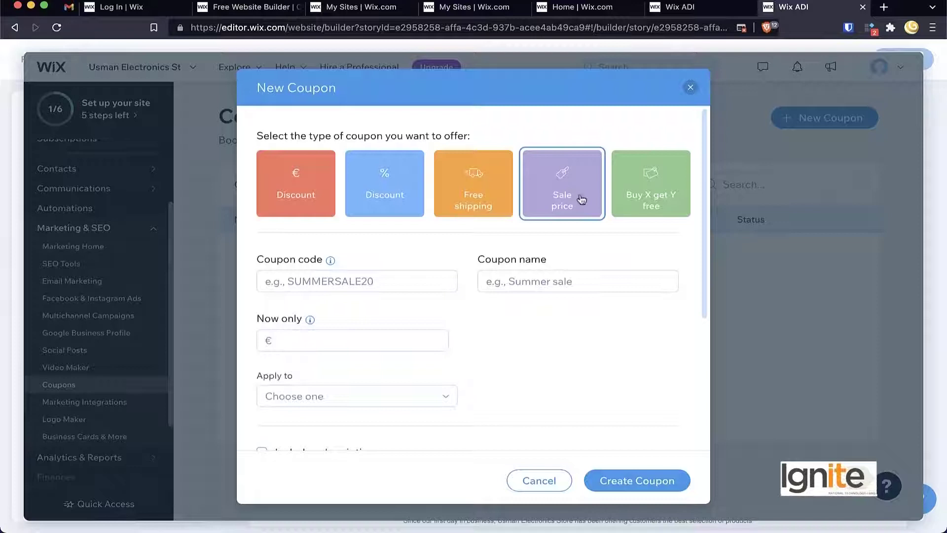
left_click(652, 192)
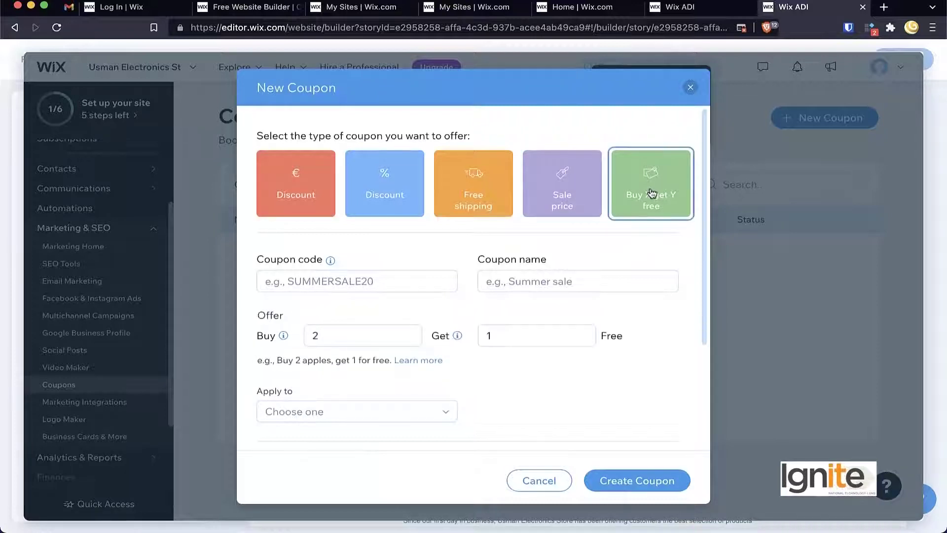
left_click(296, 203)
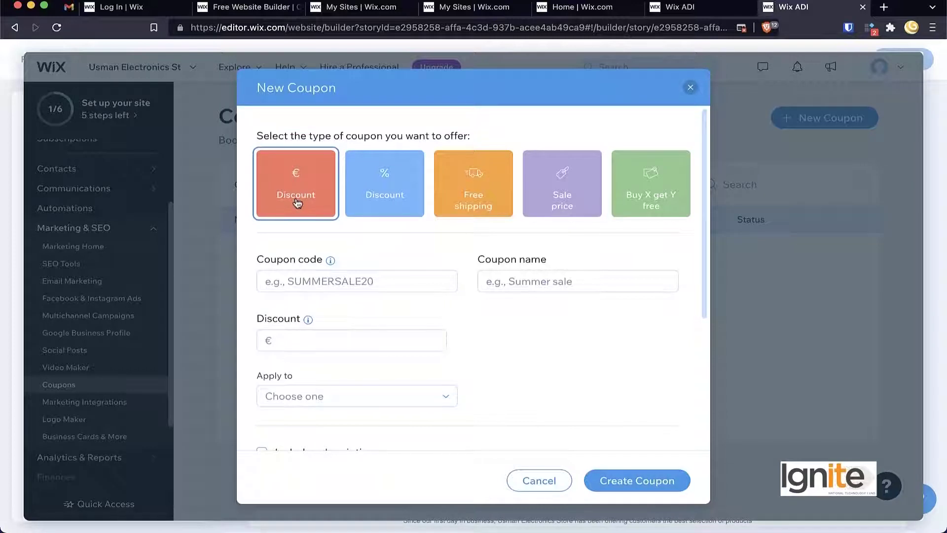
Step: Make the coupon a percentage discount of 10% with Eid2022 as both its code and name
left_click(386, 200)
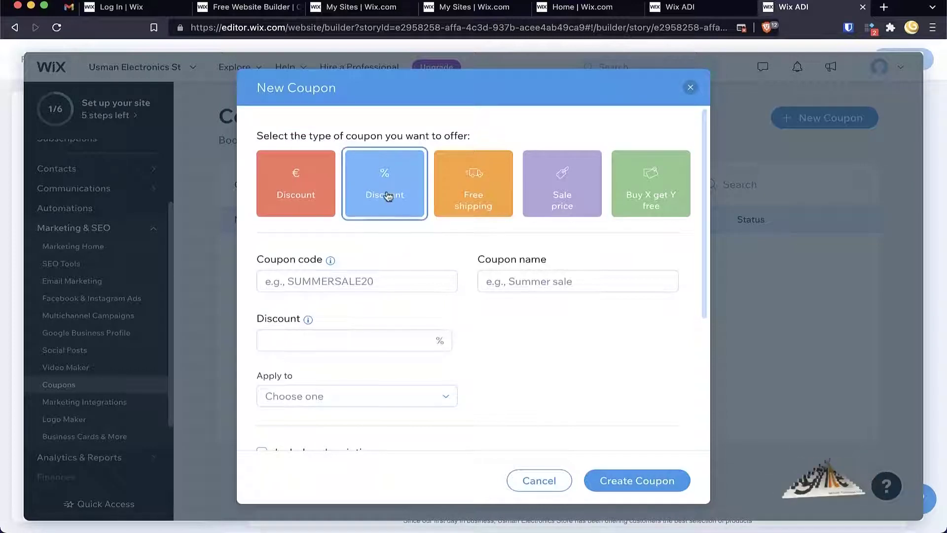
left_click(306, 282)
type("Eid2022")
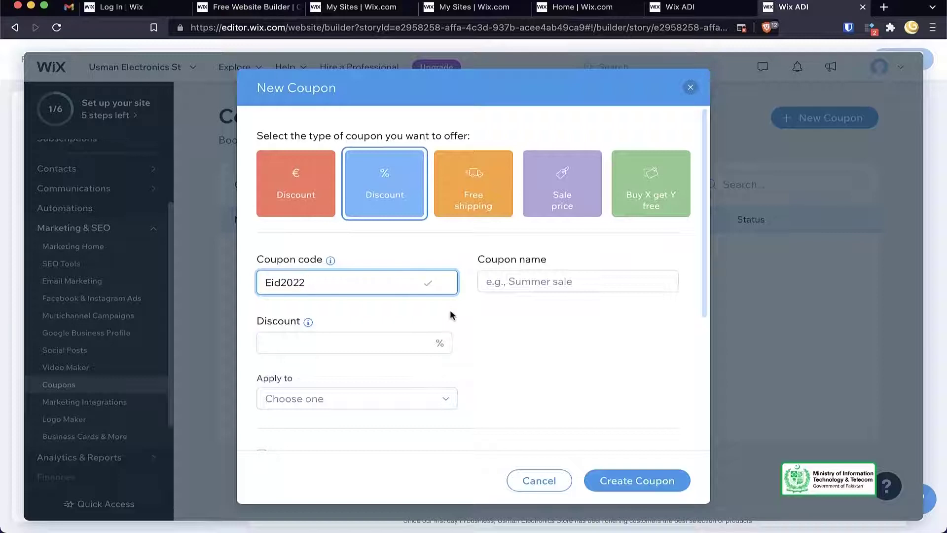
left_click(545, 287)
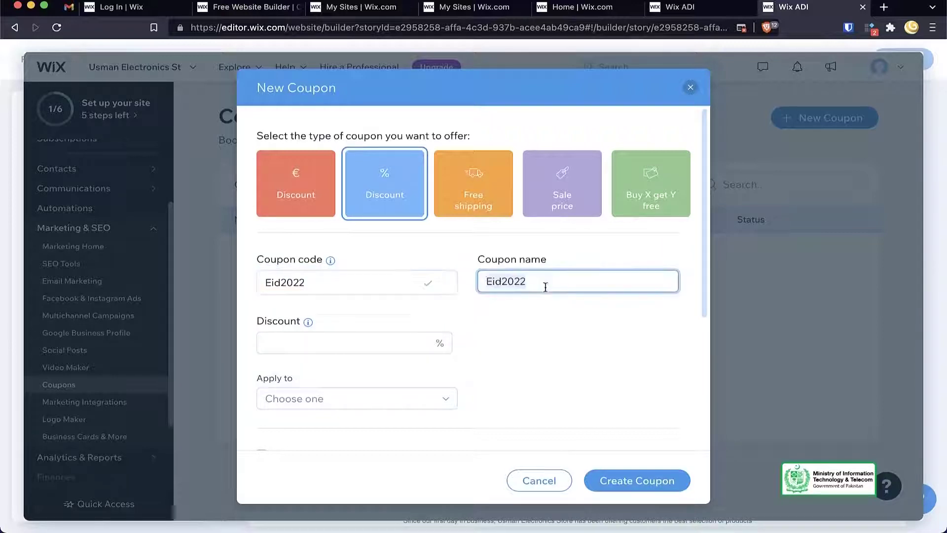
left_click(289, 347)
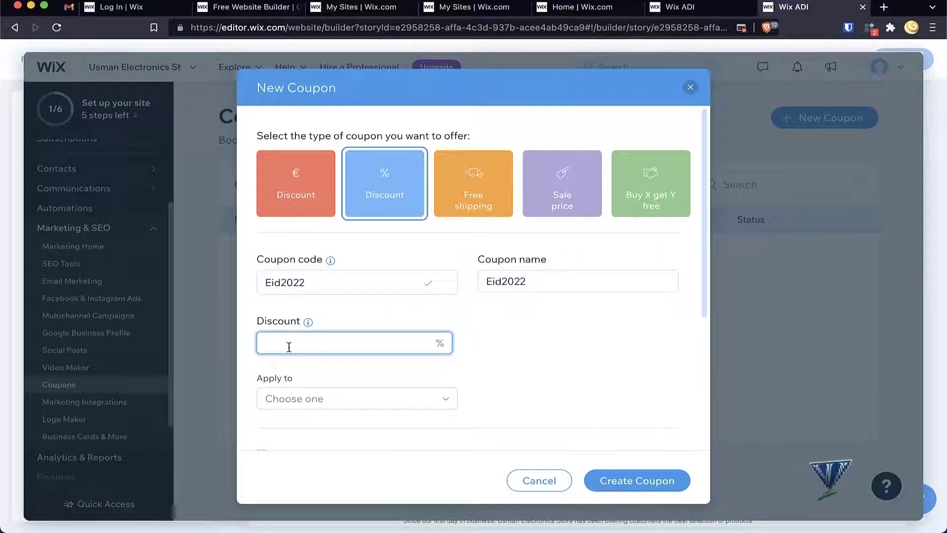
type("10")
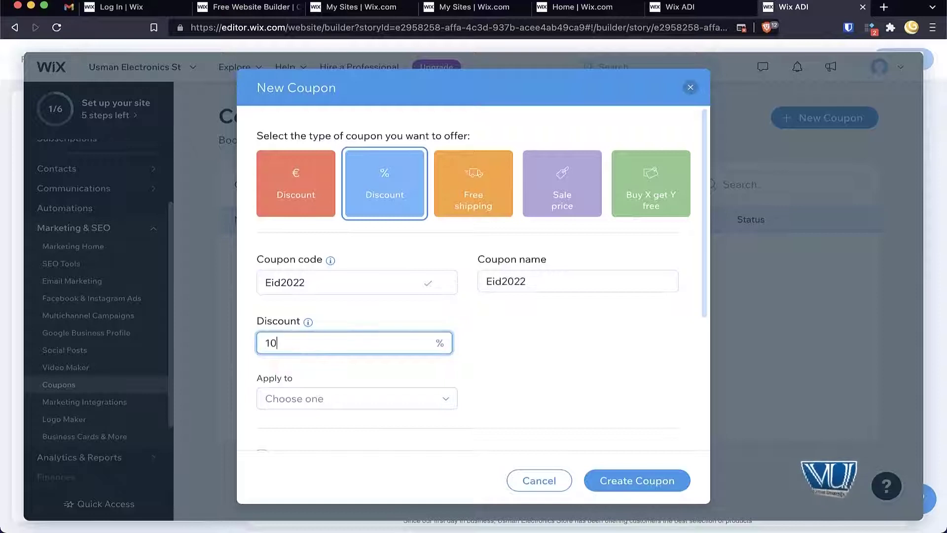
Step: Apply the coupon to all products and to every relevant item in an order
left_click(326, 407)
scroll(528, 353, "down", 4)
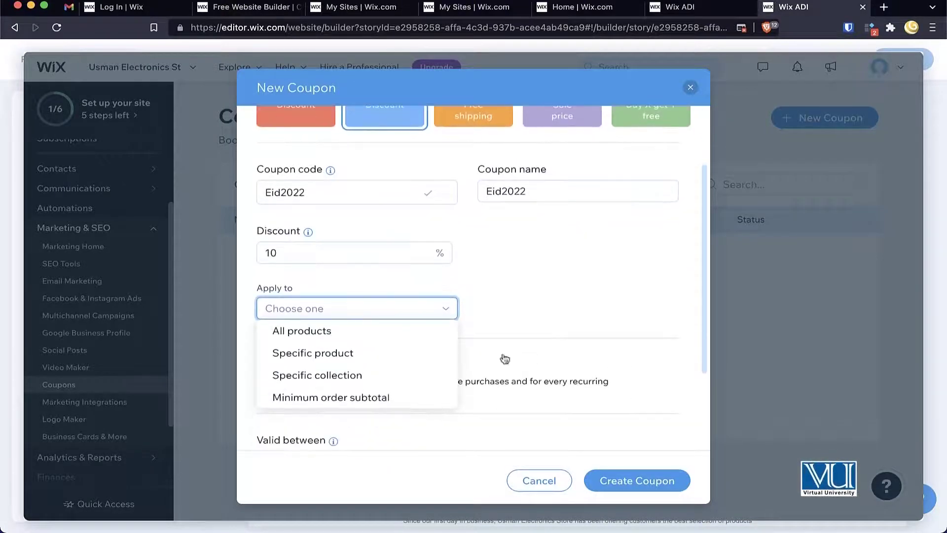
left_click(342, 330)
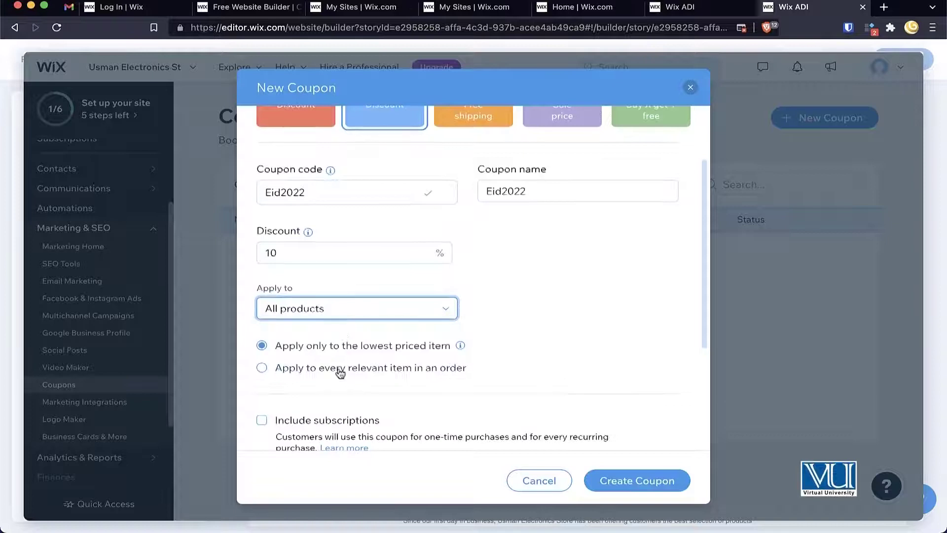
scroll(338, 370, "down", 3)
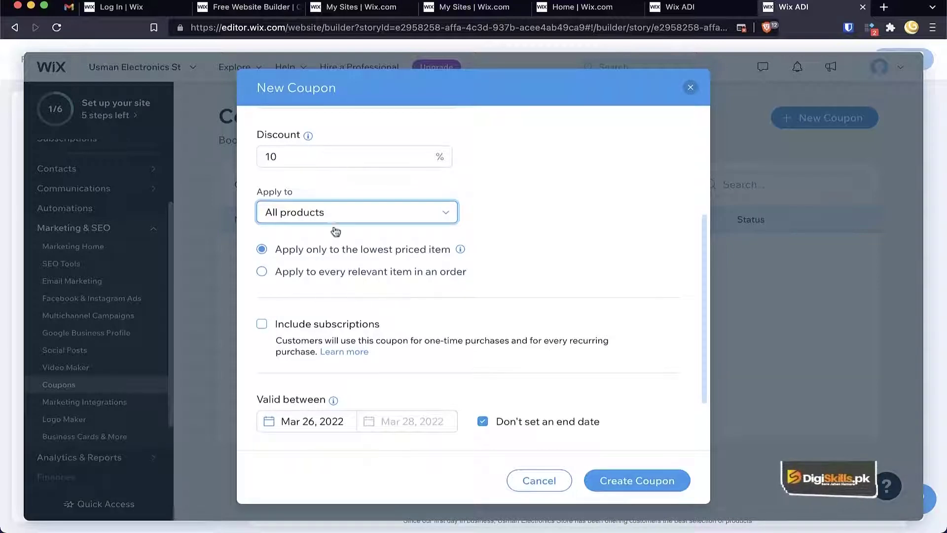
left_click(285, 276)
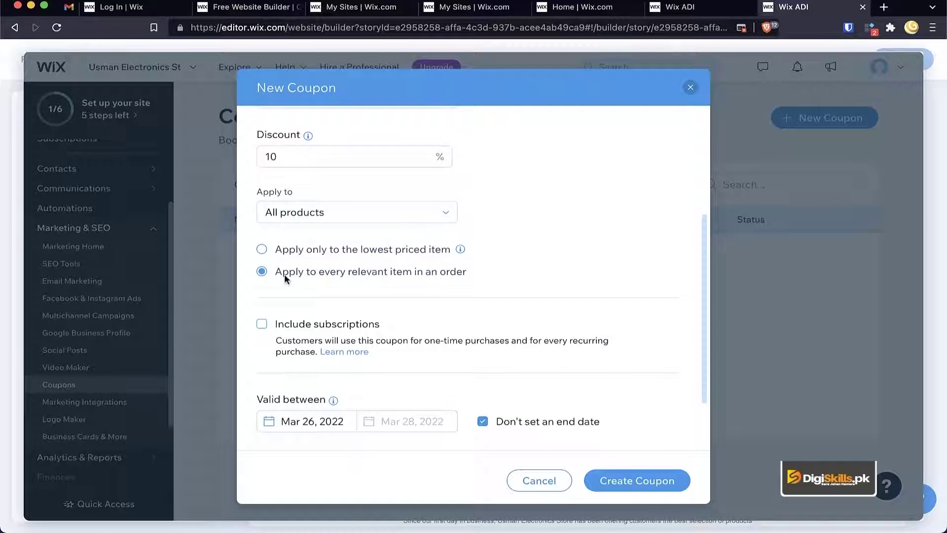
Step: Set the start date of the coupon's validity period to Apr 25, 2022
scroll(483, 277, "down", 3)
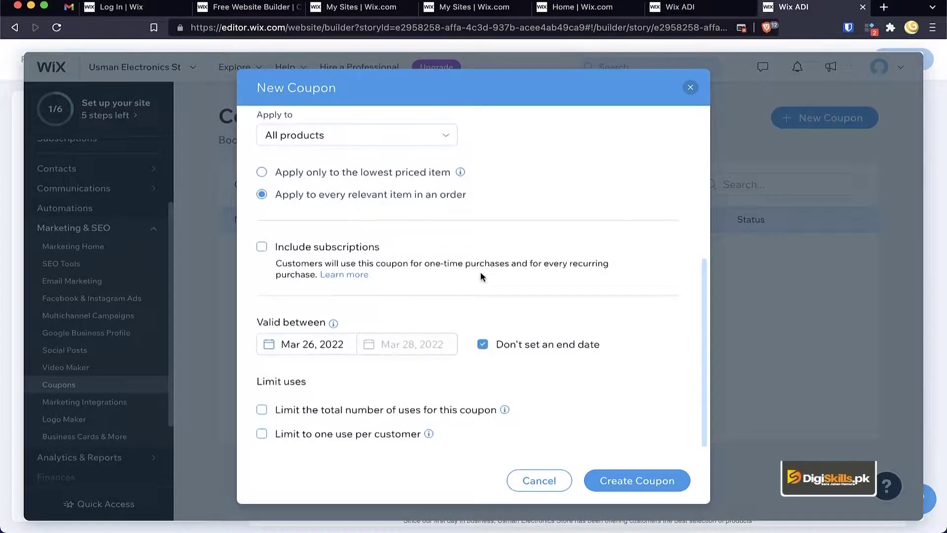
left_click(316, 345)
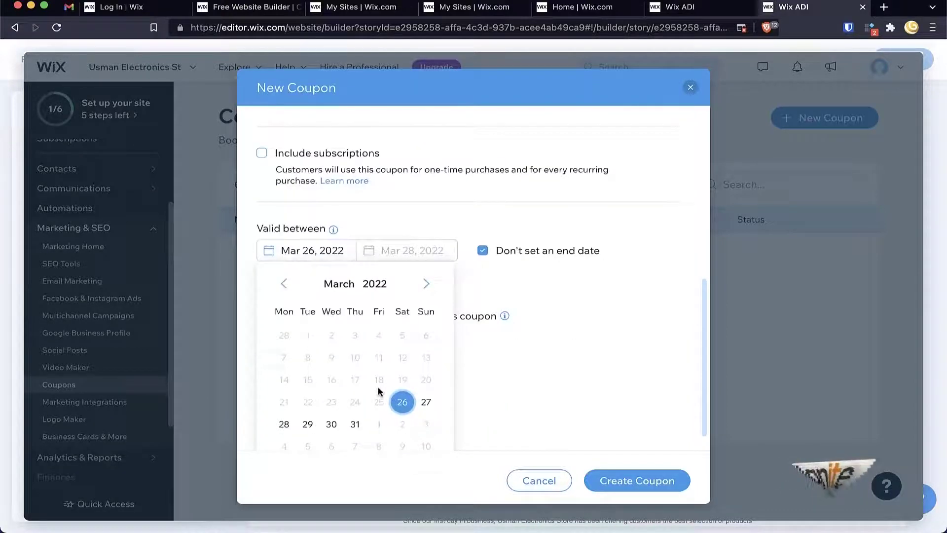
left_click(425, 261)
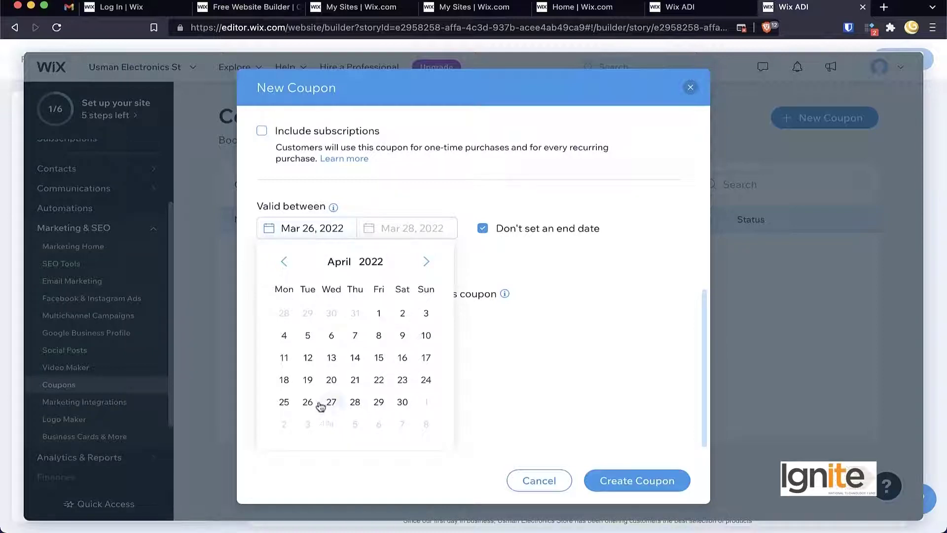
left_click(284, 402)
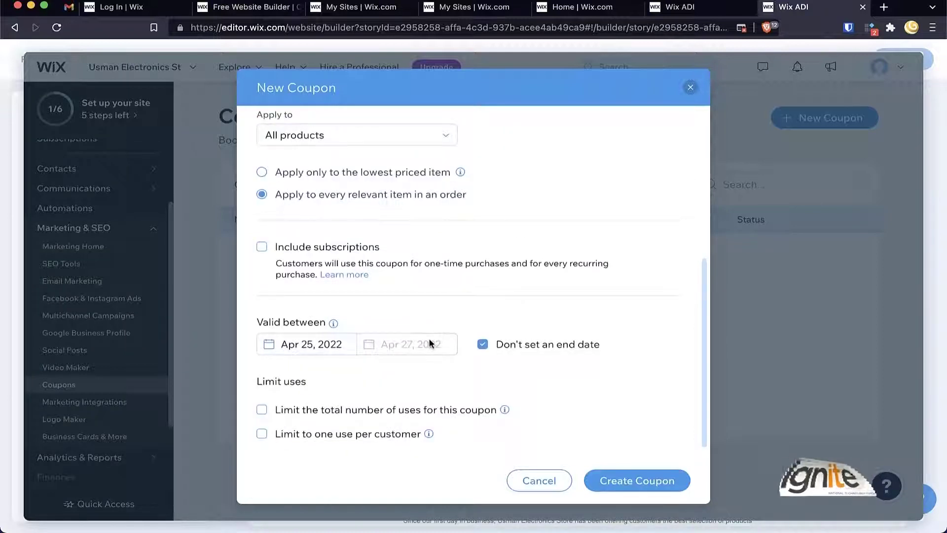
Step: Enable an end date for the coupon and set it to May 4, 2022
left_click(483, 345)
left_click(413, 351)
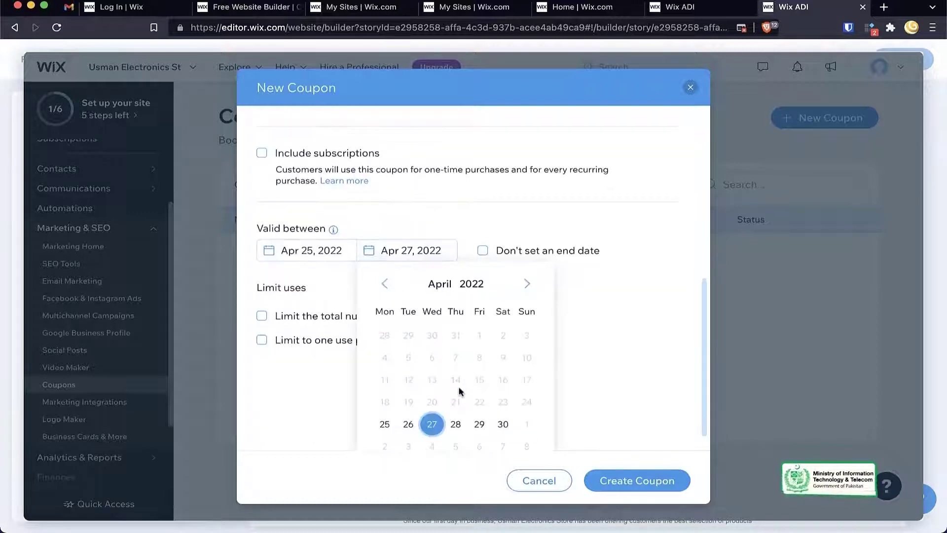
scroll(454, 394, "down", 1)
left_click(527, 261)
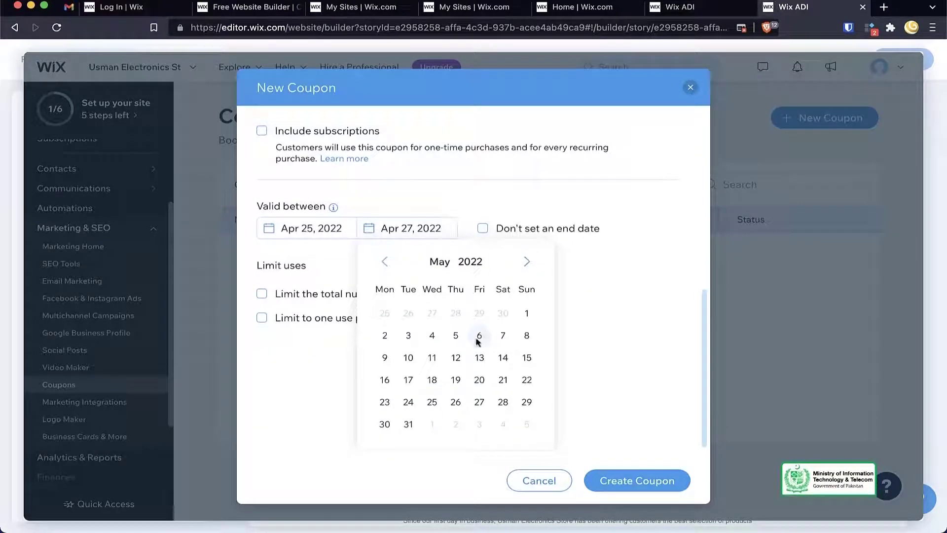
left_click(433, 336)
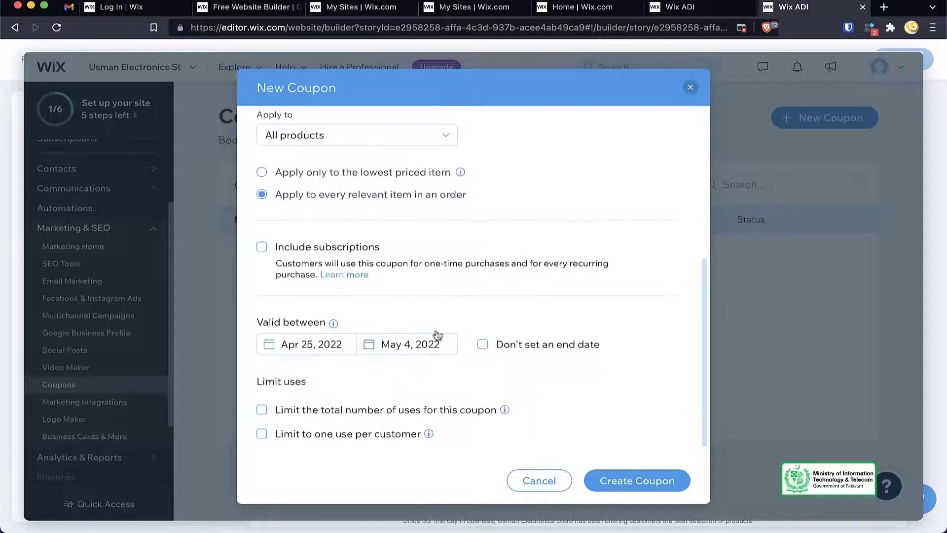
left_click(482, 345)
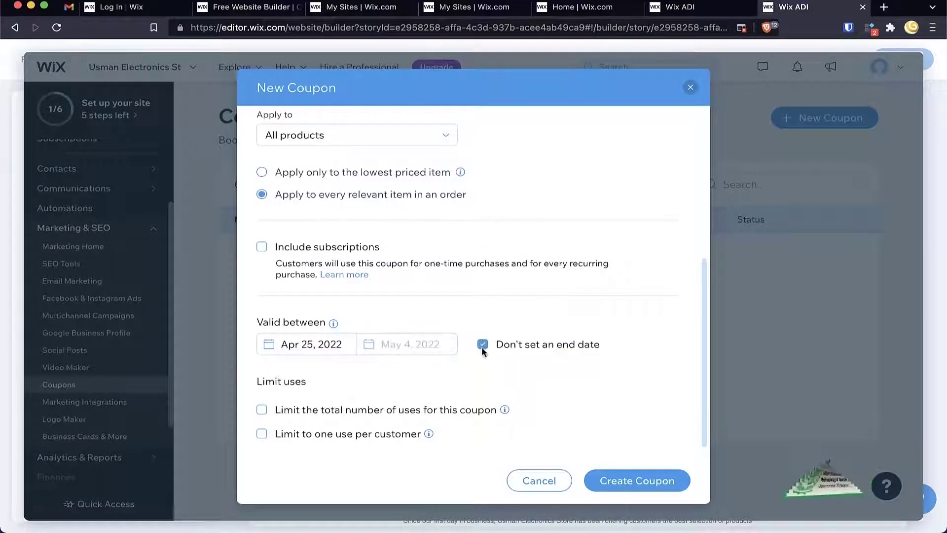
left_click(482, 345)
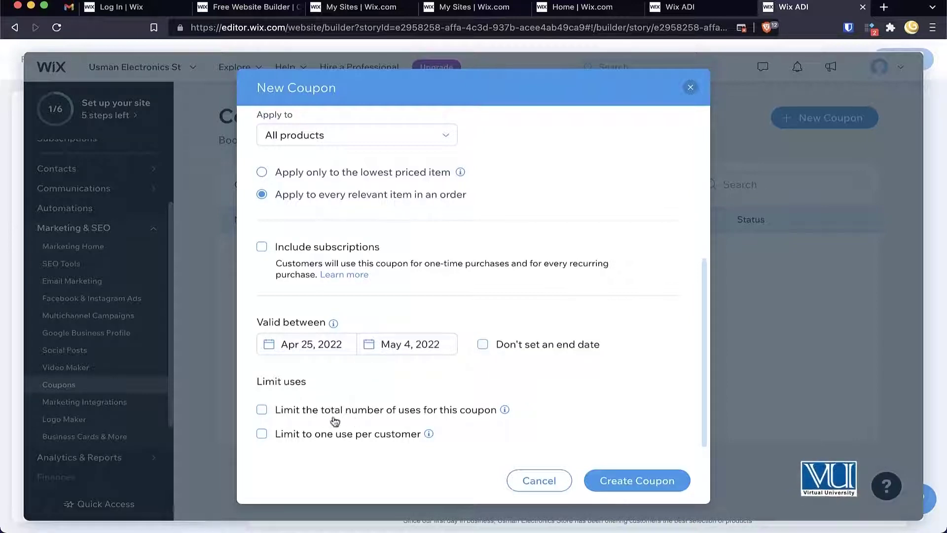
Step: Limit the coupon to one use per customer, leaving the total number of uses unlimited
left_click(262, 410)
scroll(377, 407, "down", 1)
left_click(340, 388)
left_click(310, 439)
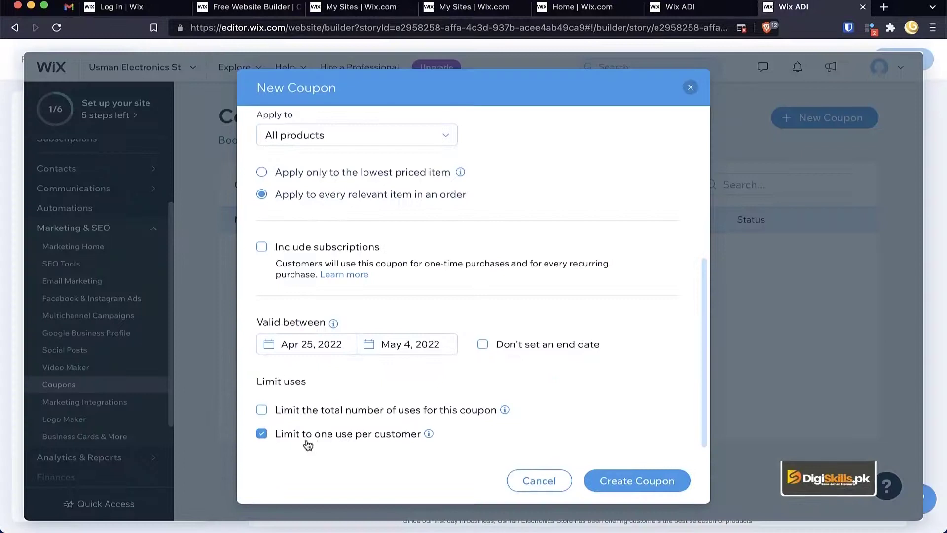
Step: Review the completed coupon form and create the coupon
scroll(647, 386, "up", 6)
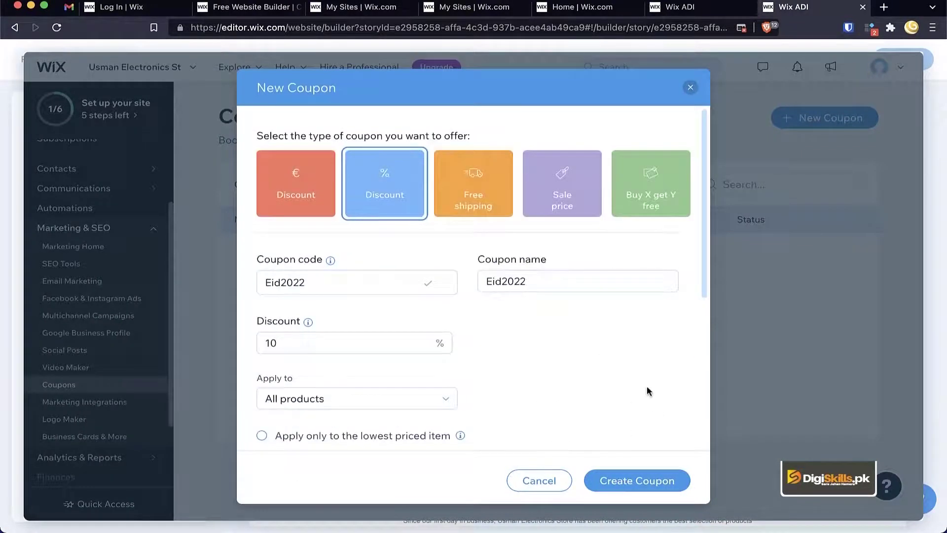
scroll(647, 386, "down", 6)
left_click(636, 485)
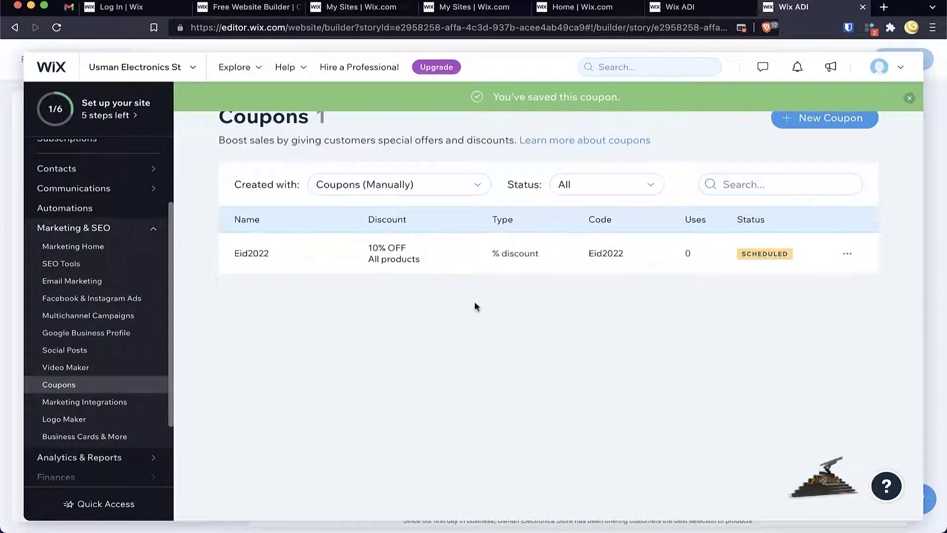
Step: Check the code and status of the Eid2022 coupon in the coupons list
scroll(605, 261, "up", 5)
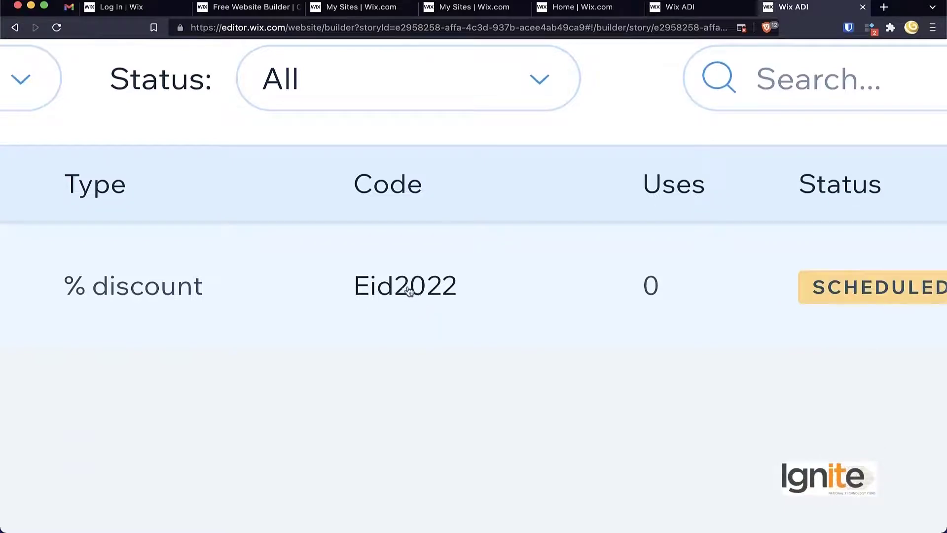
scroll(456, 299, "down", 5)
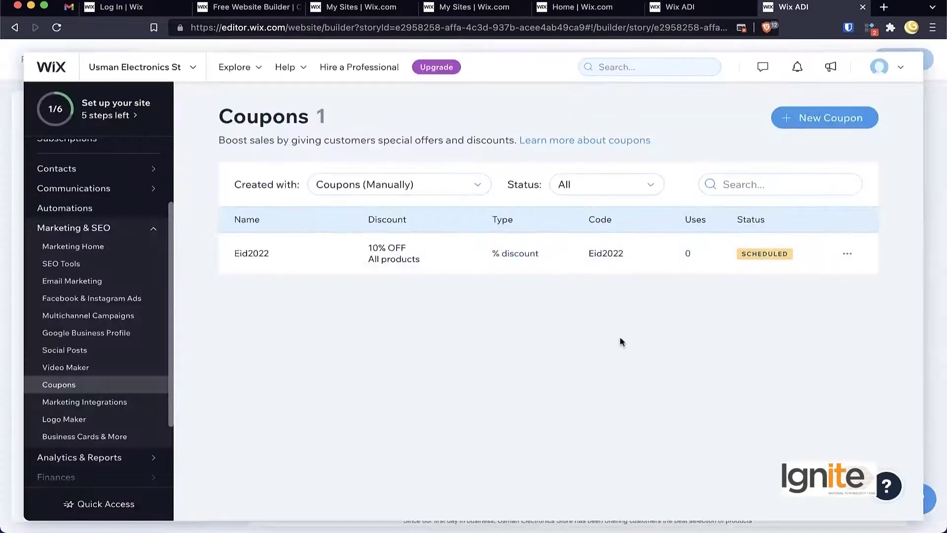
scroll(766, 260, "up", 5)
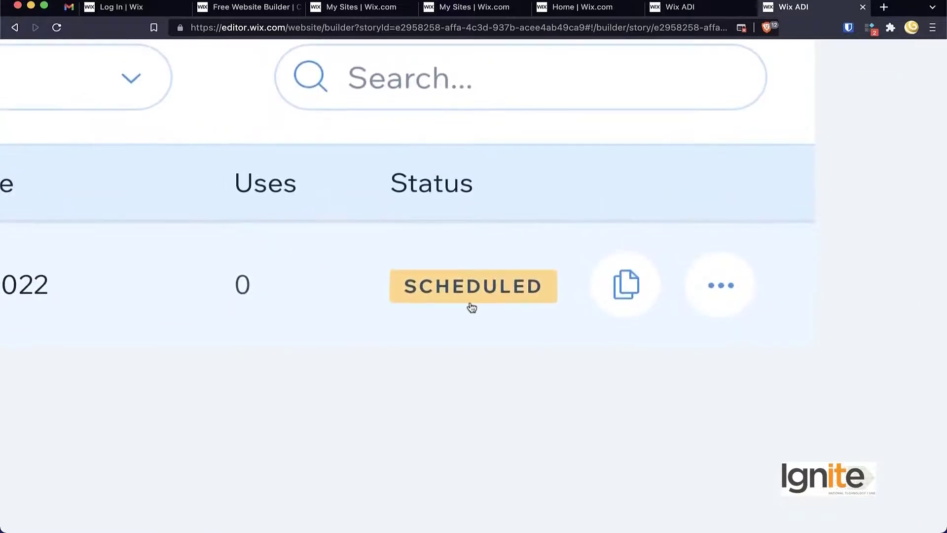
scroll(471, 307, "down", 5)
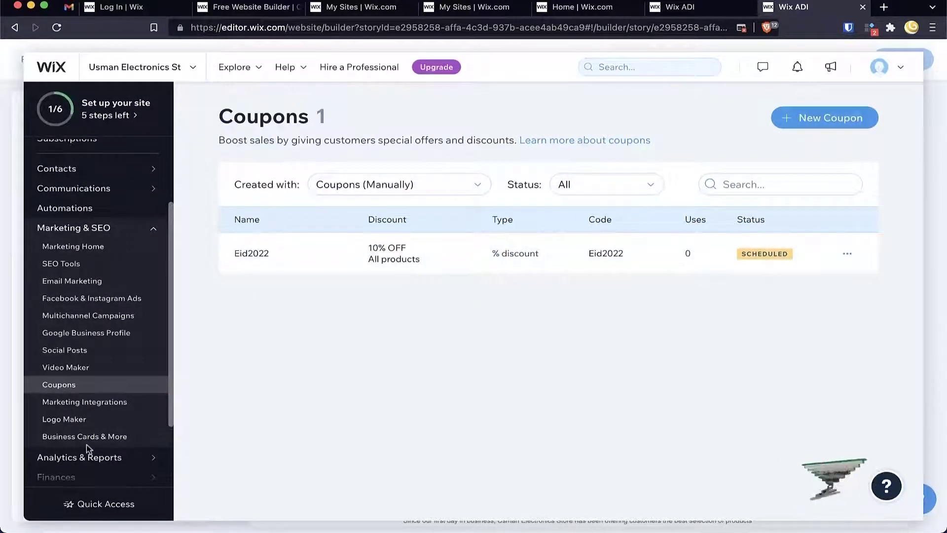
Step: Open the Traffic Overview under Analytics & Reports and look through the available report sections
scroll(89, 424, "down", 1)
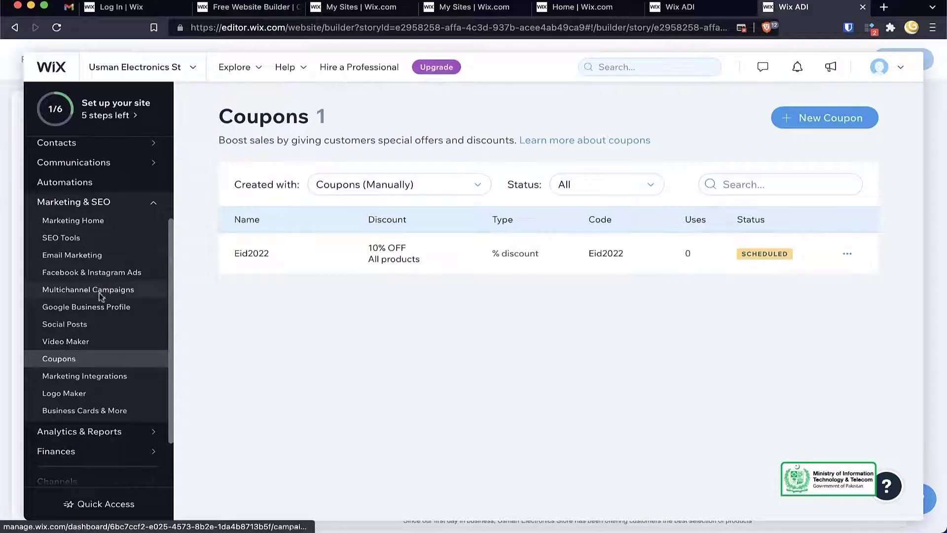
scroll(100, 350, "down", 3)
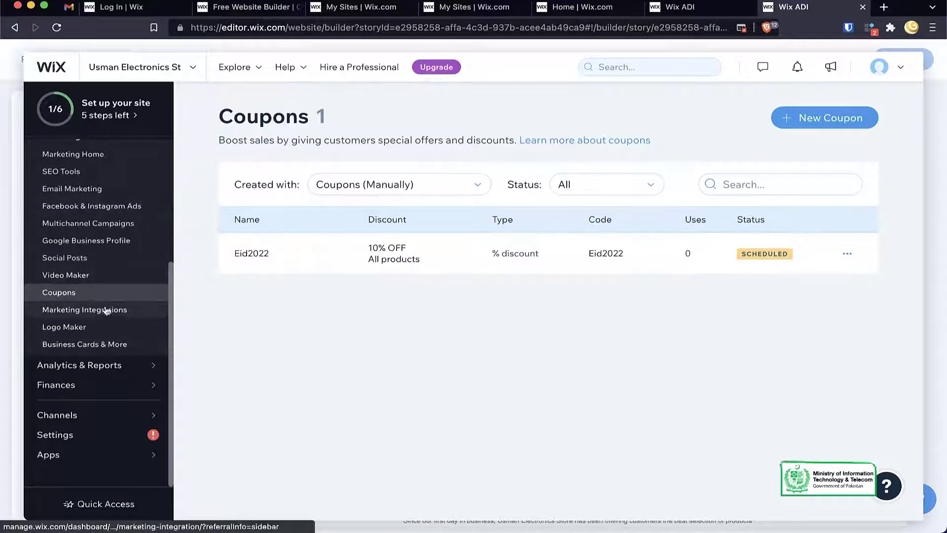
left_click(103, 368)
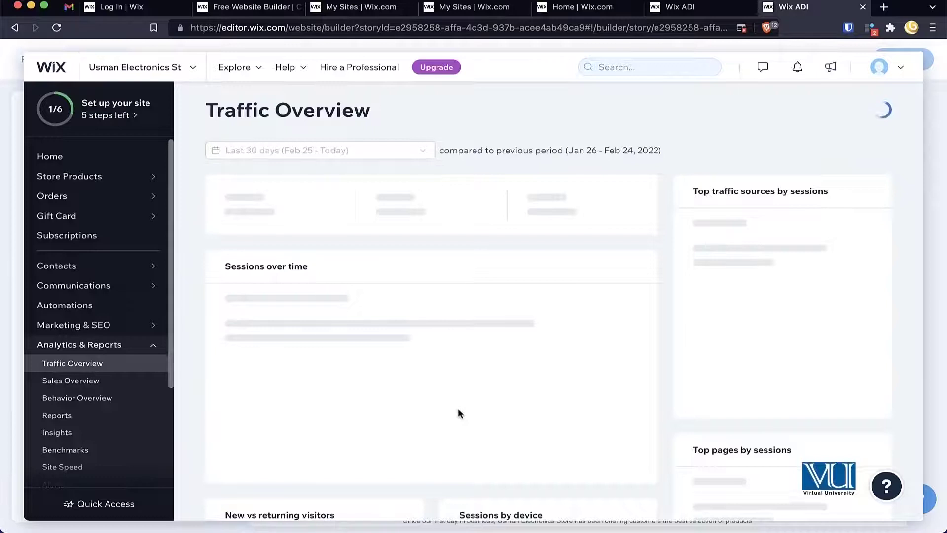
scroll(458, 412, "down", 3)
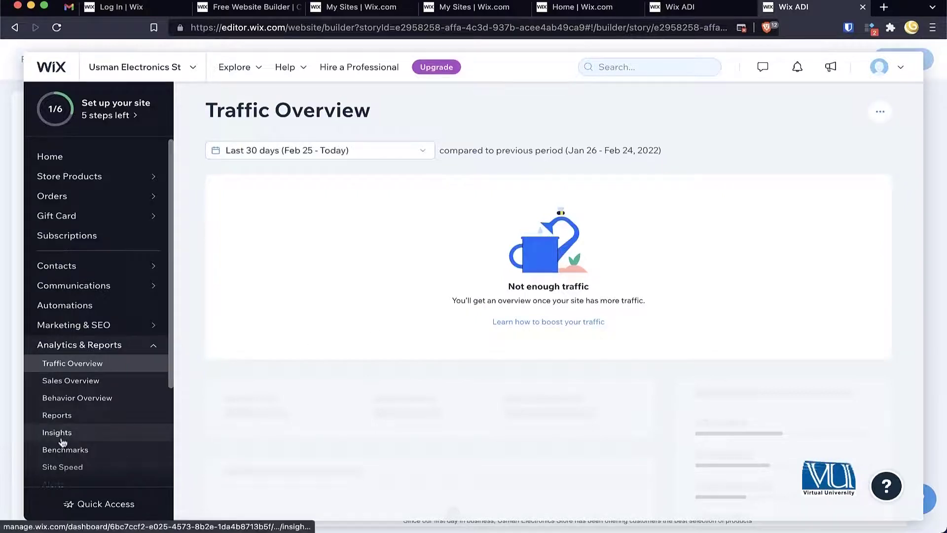
scroll(63, 434, "down", 3)
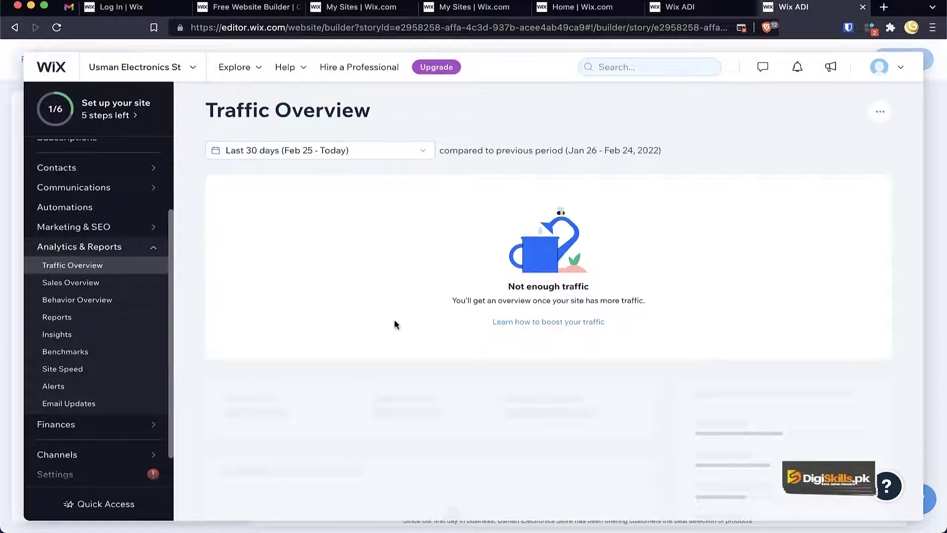
scroll(98, 356, "down", 1)
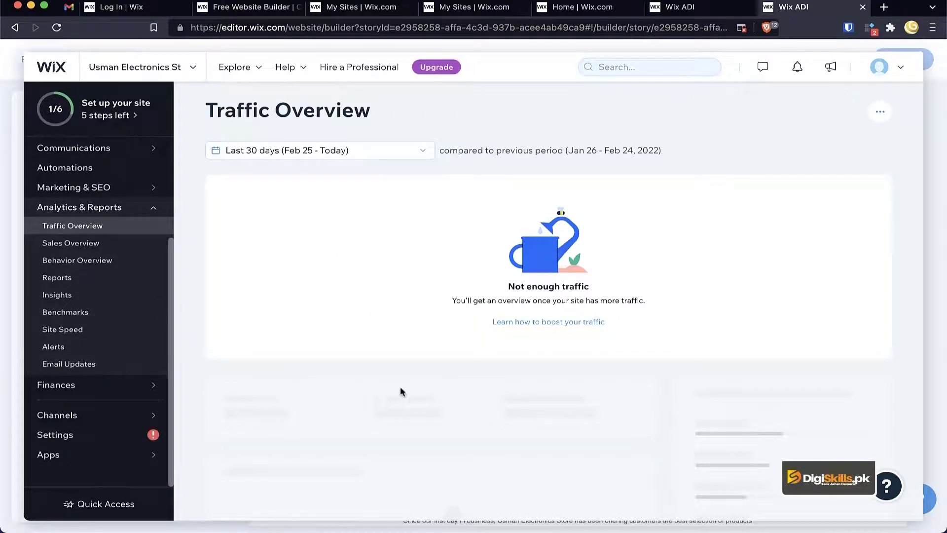
scroll(95, 262, "up", 5)
scroll(247, 394, "down", 2)
scroll(247, 394, "down", 3)
scroll(247, 395, "down", 5)
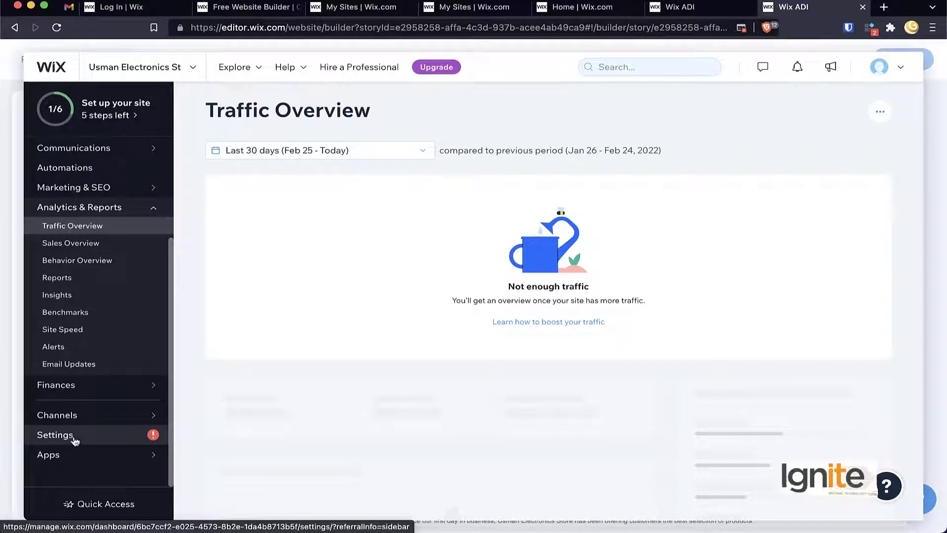
Step: Look over the site settings and open the Accept payments page under eCommerce & Finance
left_click(75, 439)
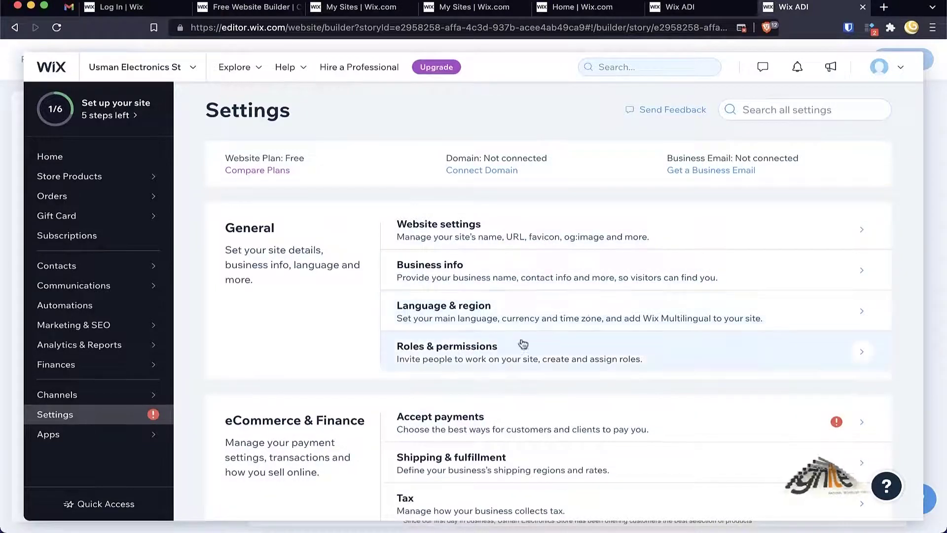
scroll(550, 376, "down", 2)
scroll(552, 376, "down", 5)
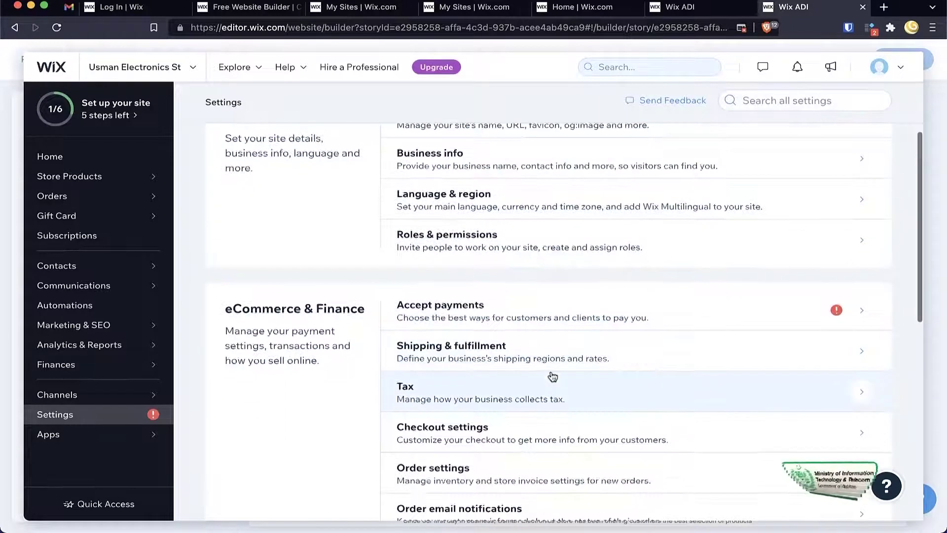
scroll(550, 376, "up", 5)
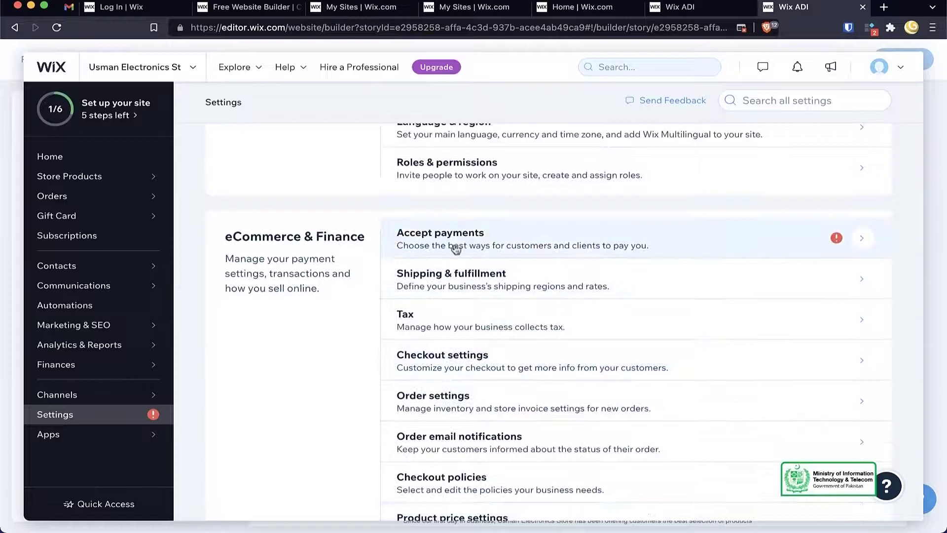
left_click(489, 242)
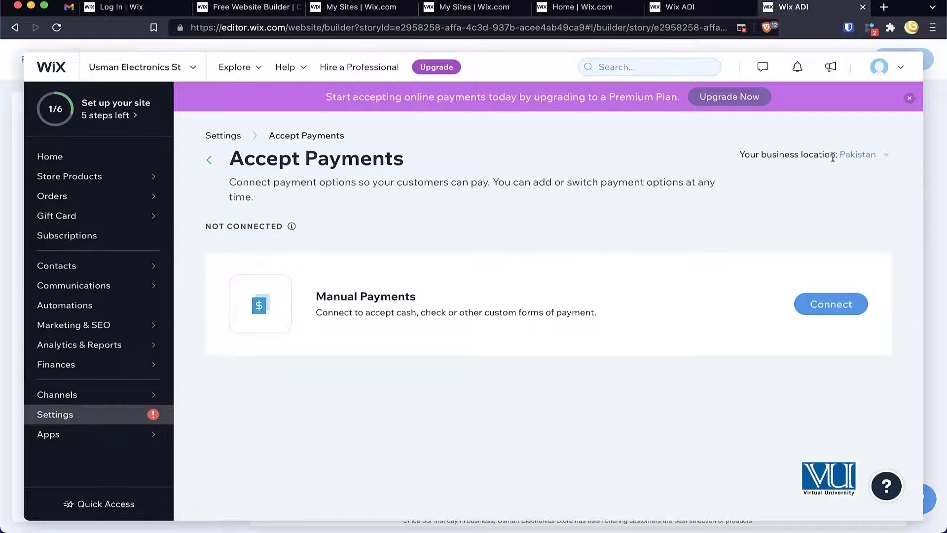
Step: Check the business location, start connecting Manual Payments and choose Cash on Delivery as the manual payment type
scroll(835, 156, "up", 5)
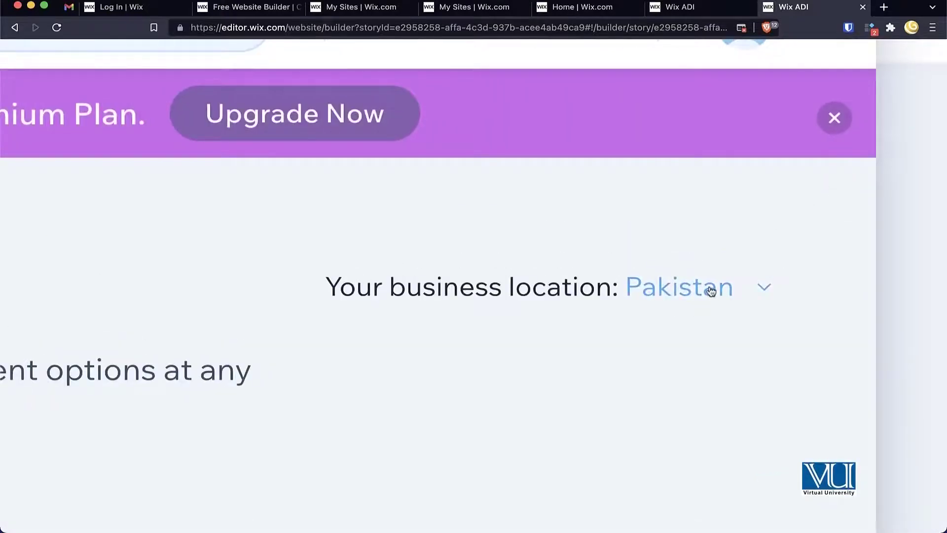
scroll(711, 291, "down", 5)
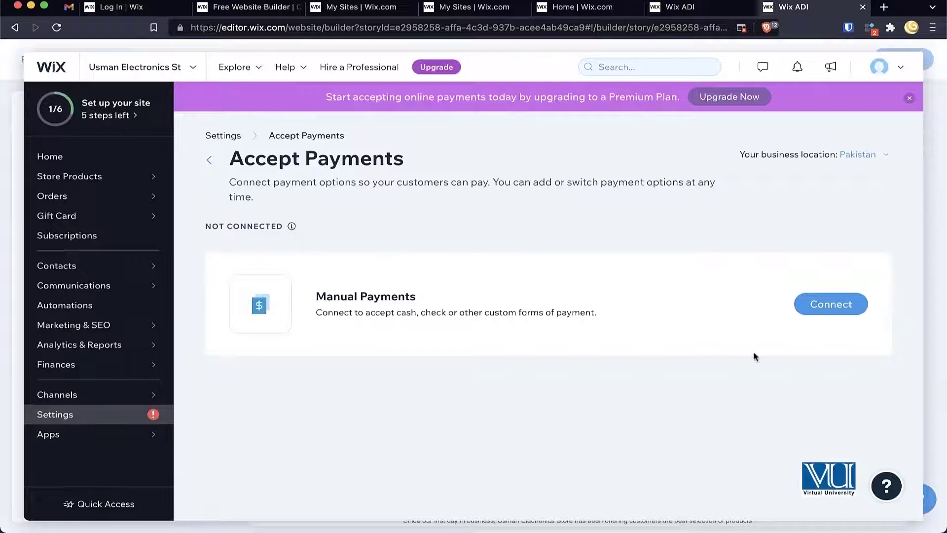
left_click(827, 307)
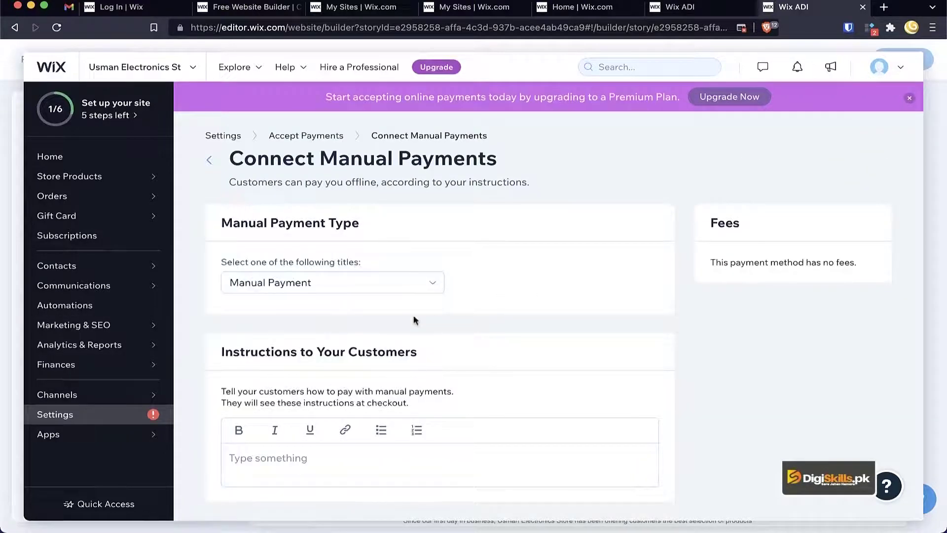
scroll(415, 319, "down", 3)
left_click(389, 213)
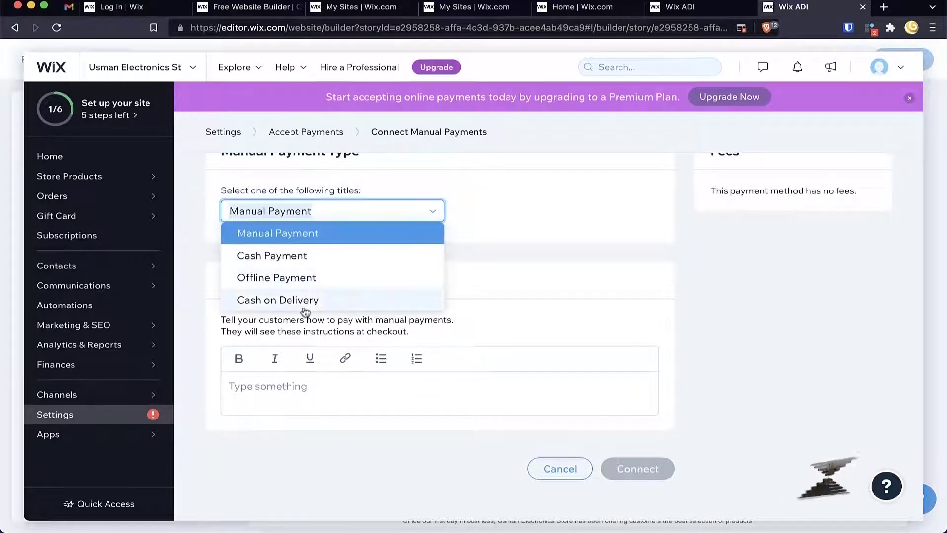
left_click(284, 301)
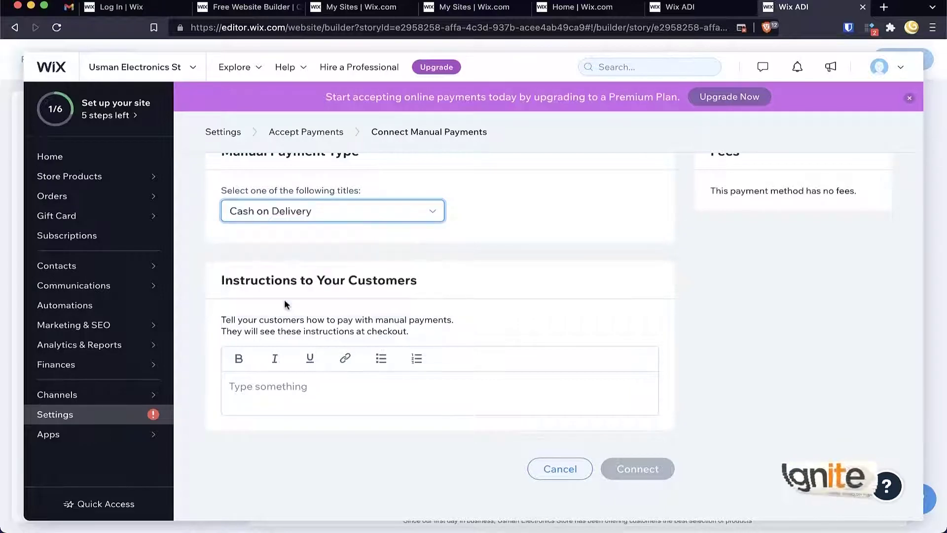
Step: Enter "Pay via Cash on Delivery" as the payment instructions to customers
left_click(345, 392)
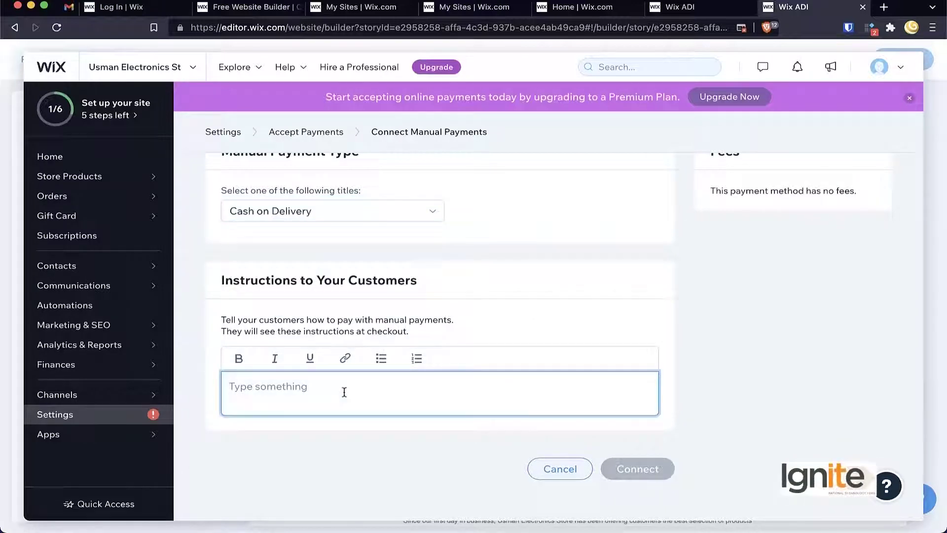
type("Pay")
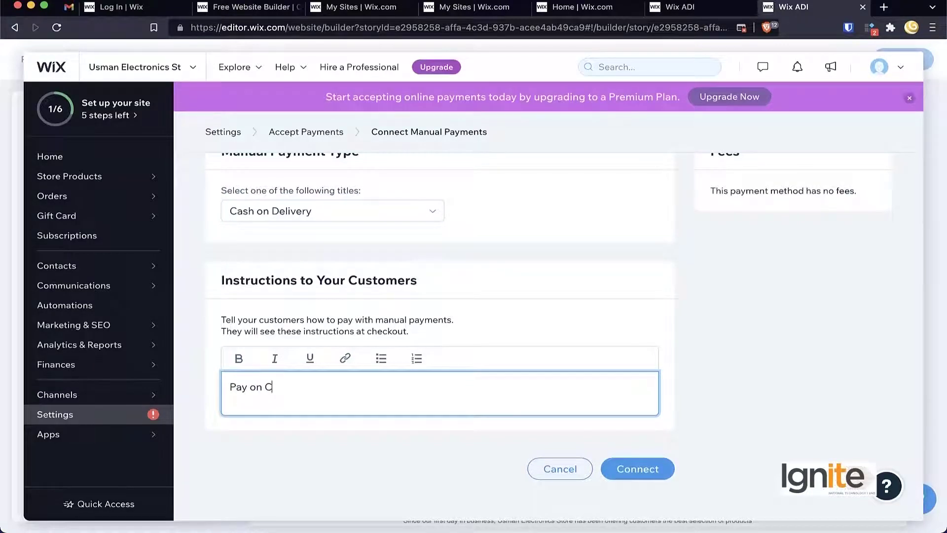
type(" via Cash on Delivery")
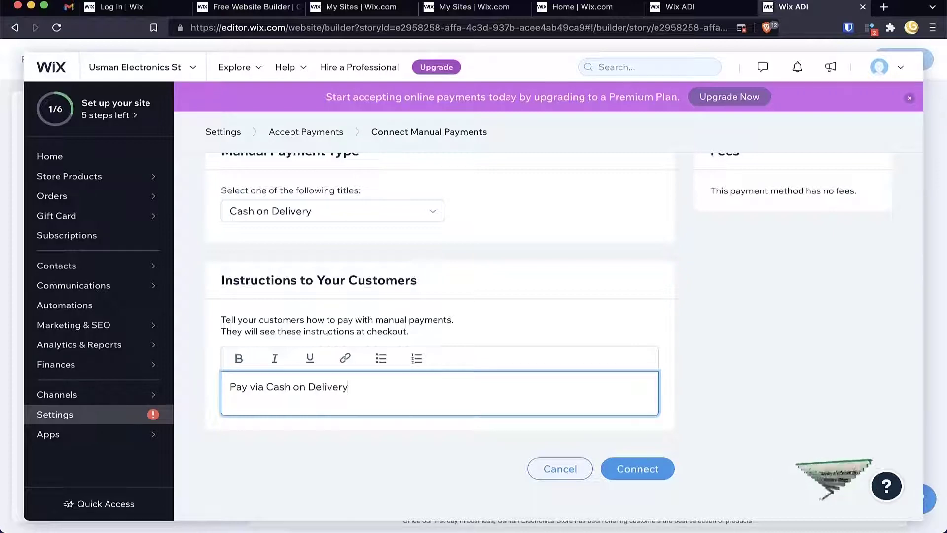
Step: Connect Cash on Delivery as a manual payment method, dismiss the upgrade offer and return to the site settings
left_click(652, 480)
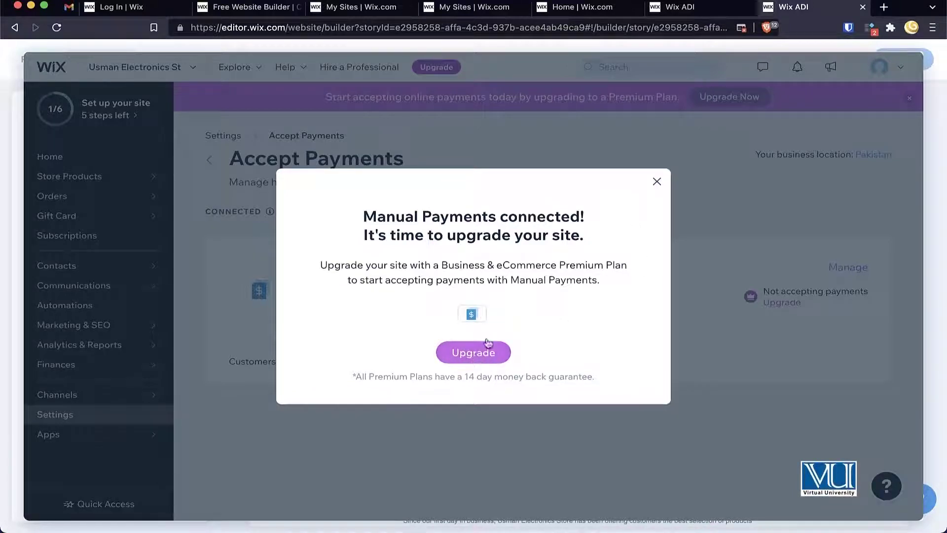
left_click(657, 181)
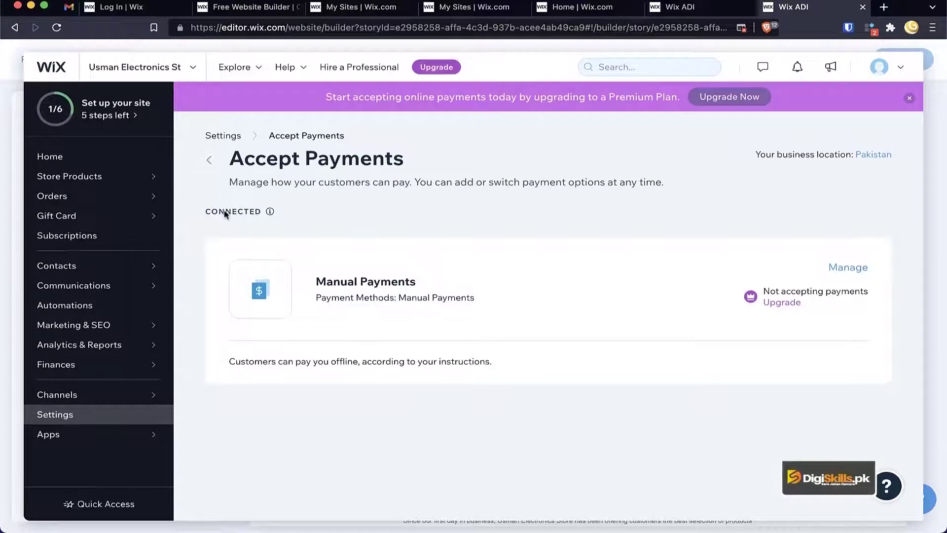
left_click(209, 165)
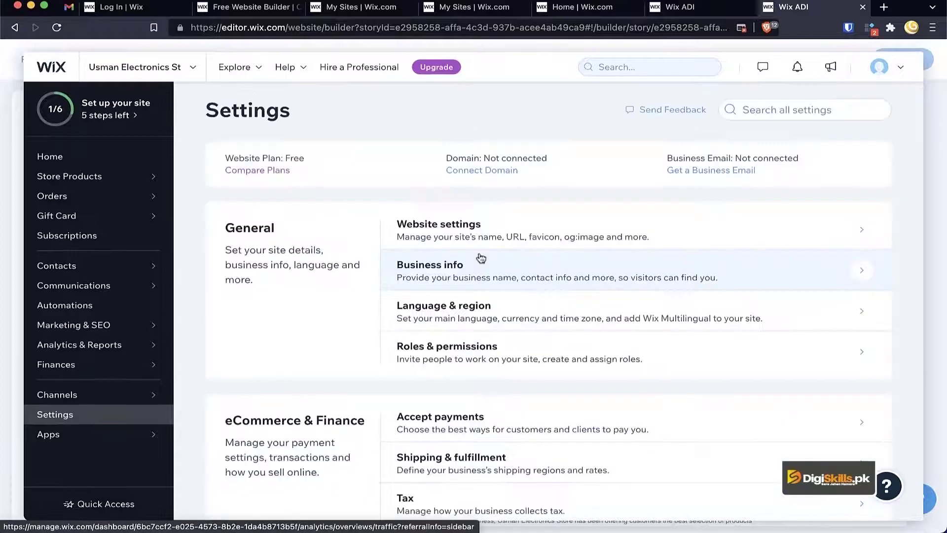
Step: Open the Shipping & fulfillment settings and deactivate both the International and the Domestic shipping regions
scroll(489, 379, "down", 4)
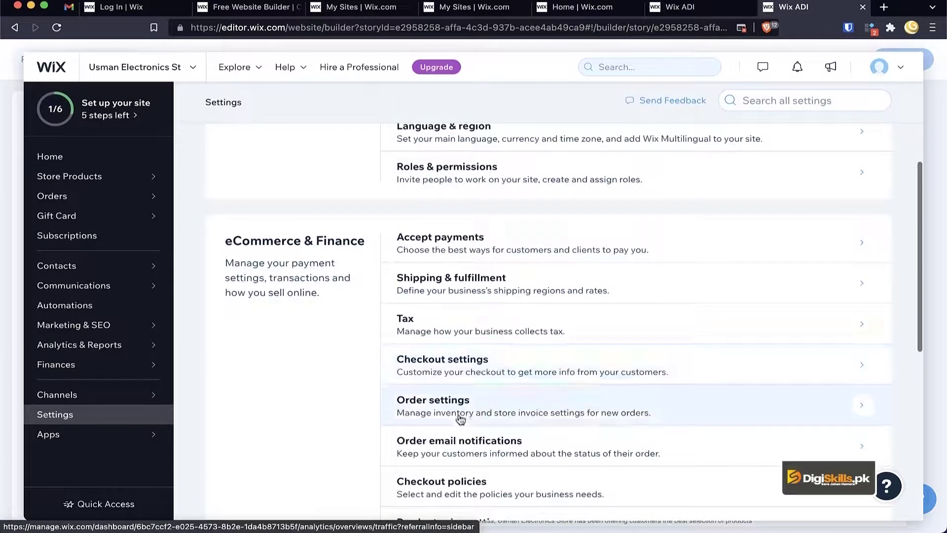
left_click(480, 292)
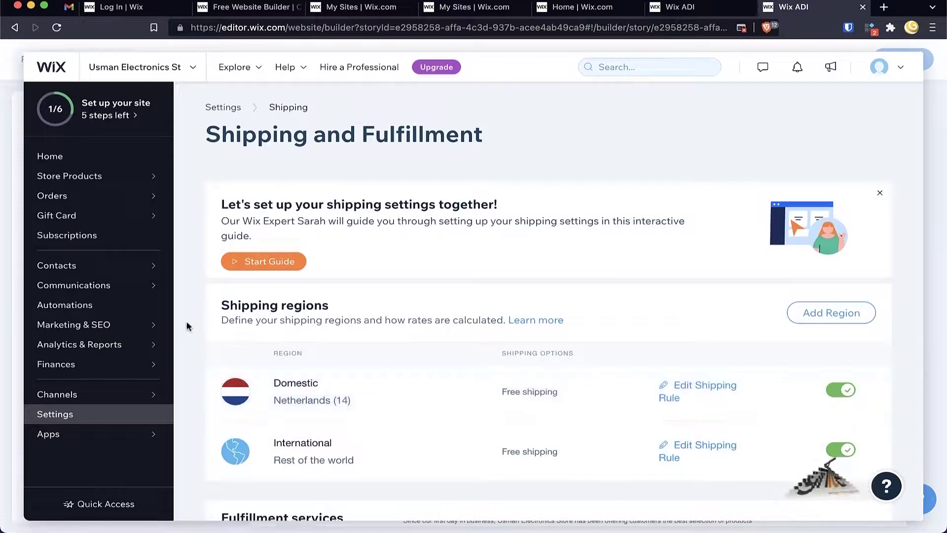
scroll(186, 323, "down", 2)
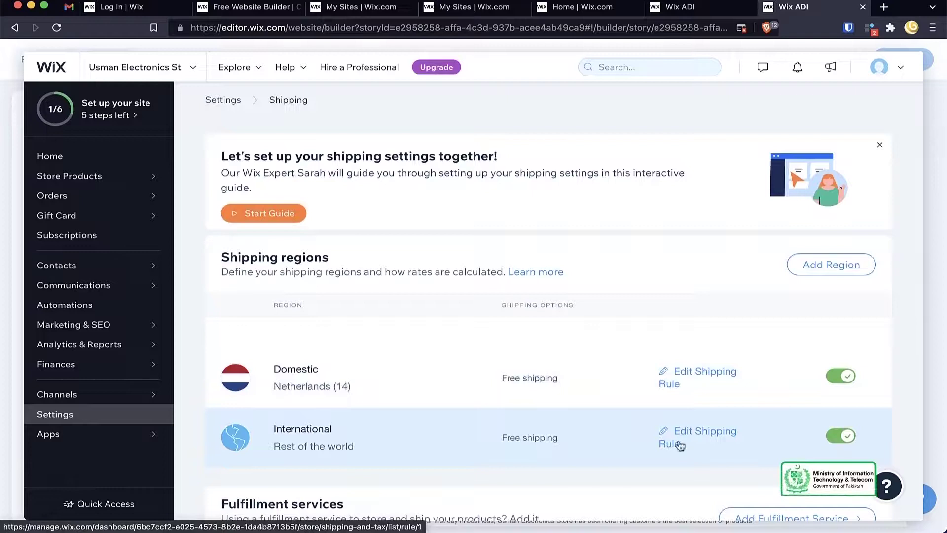
left_click(849, 437)
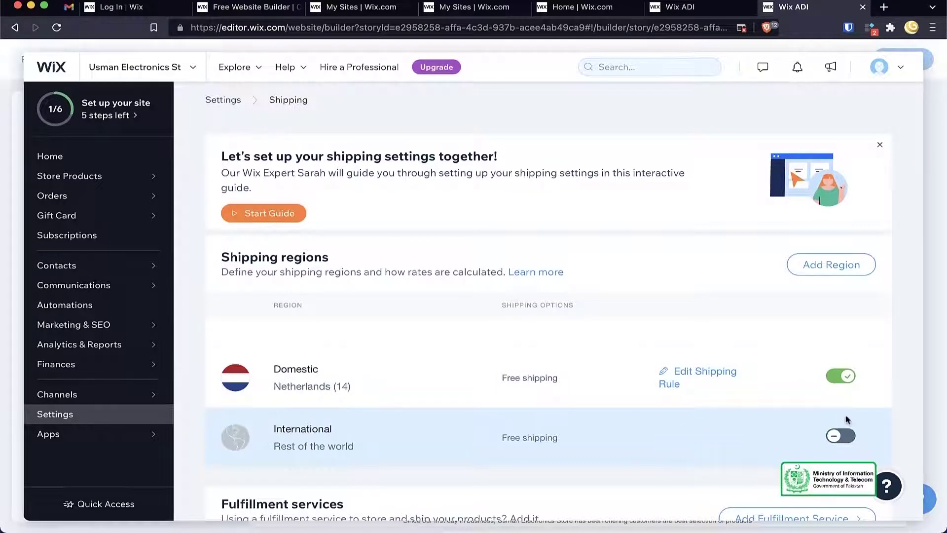
left_click(842, 379)
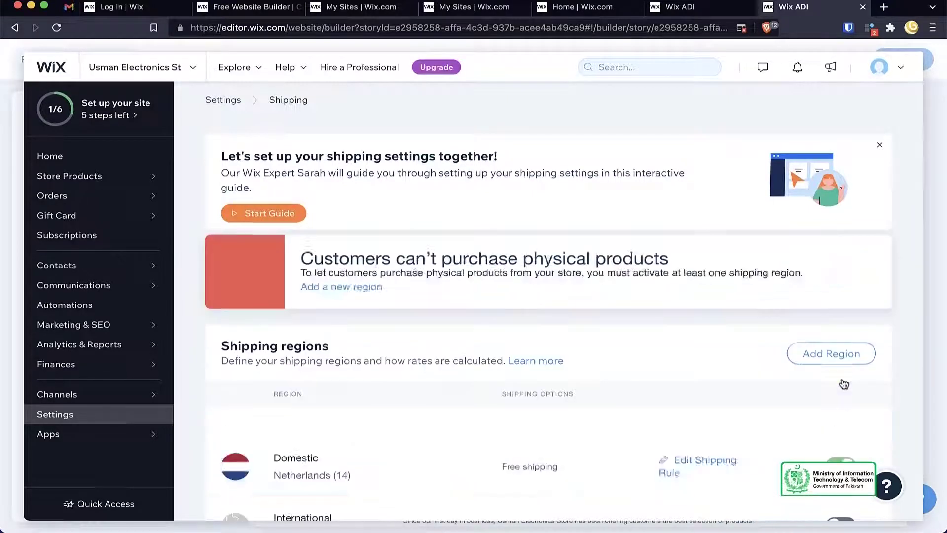
Step: Add a new shipping region with Pakistan as its destination
left_click(838, 356)
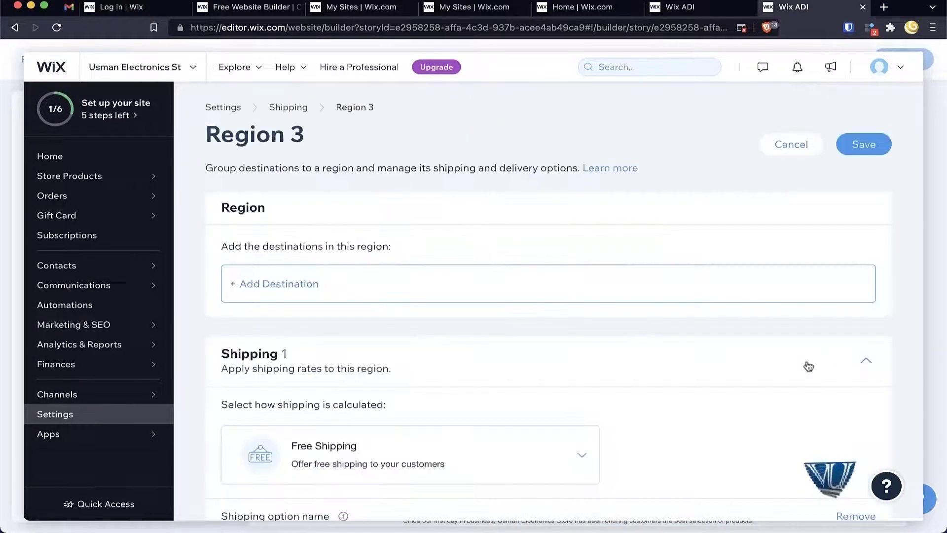
left_click(282, 285)
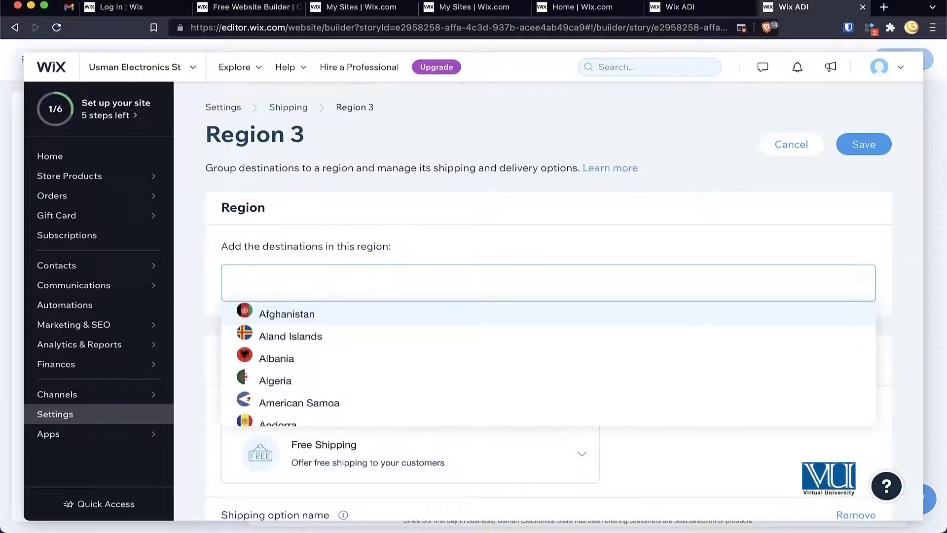
type("pakis")
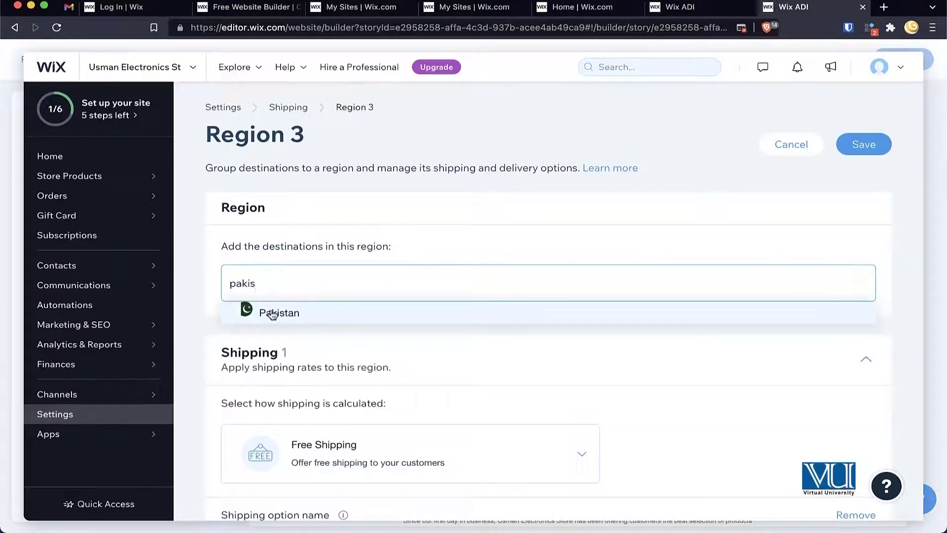
left_click(272, 314)
left_click(575, 231)
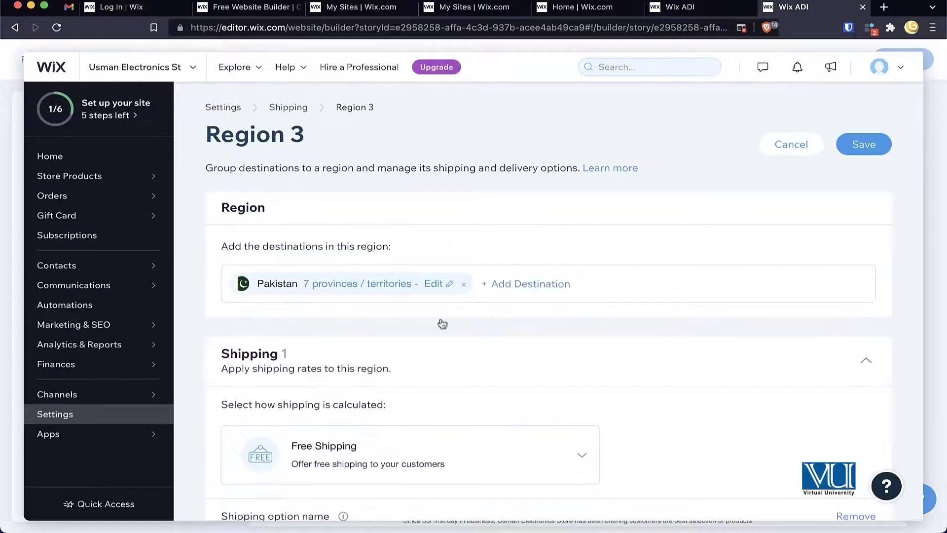
Step: Set the shipping calculation for the Pakistan region to Flat Rate
scroll(472, 368, "down", 3)
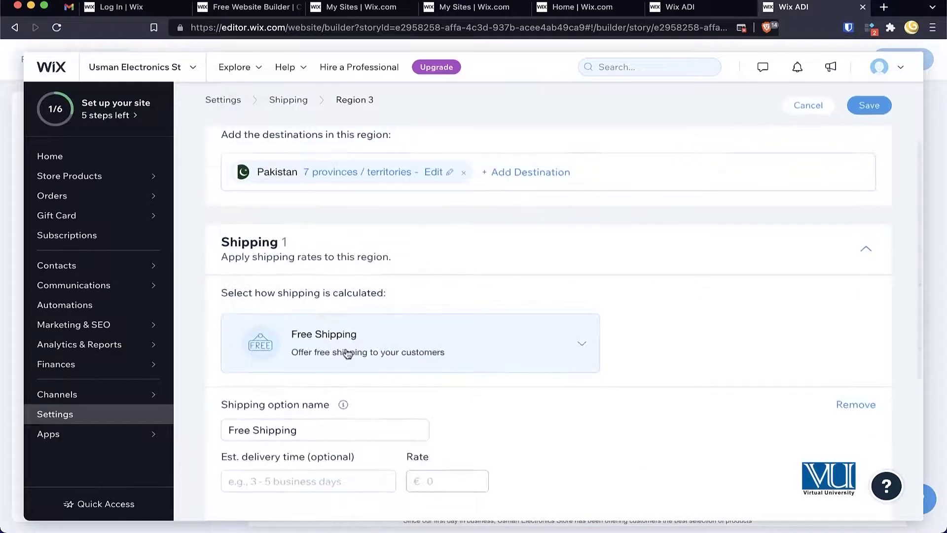
scroll(348, 354, "down", 3)
left_click(353, 220)
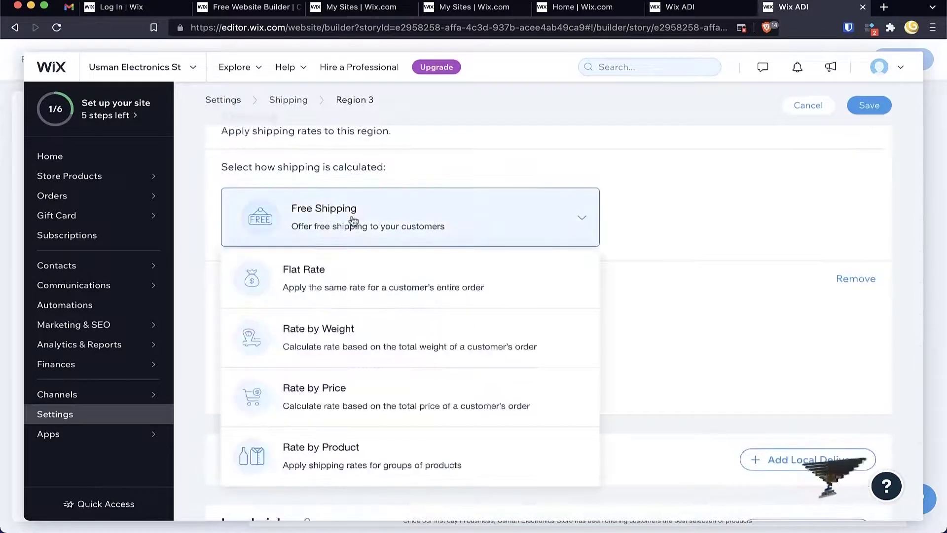
left_click(339, 279)
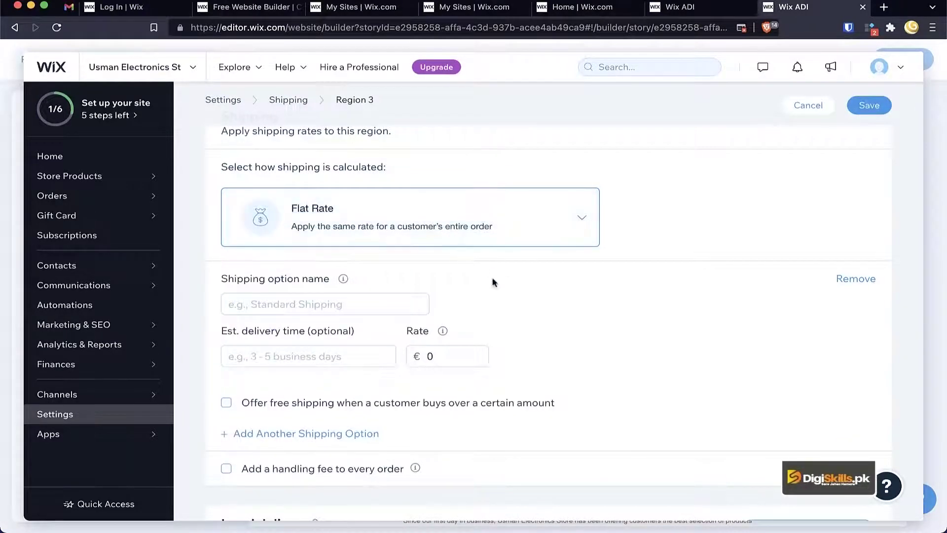
Step: Name the shipping option "Standard Shipping", with an estimated delivery time of "5-7 days shipping" and a rate of €10
scroll(461, 272, "down", 2)
left_click(397, 258)
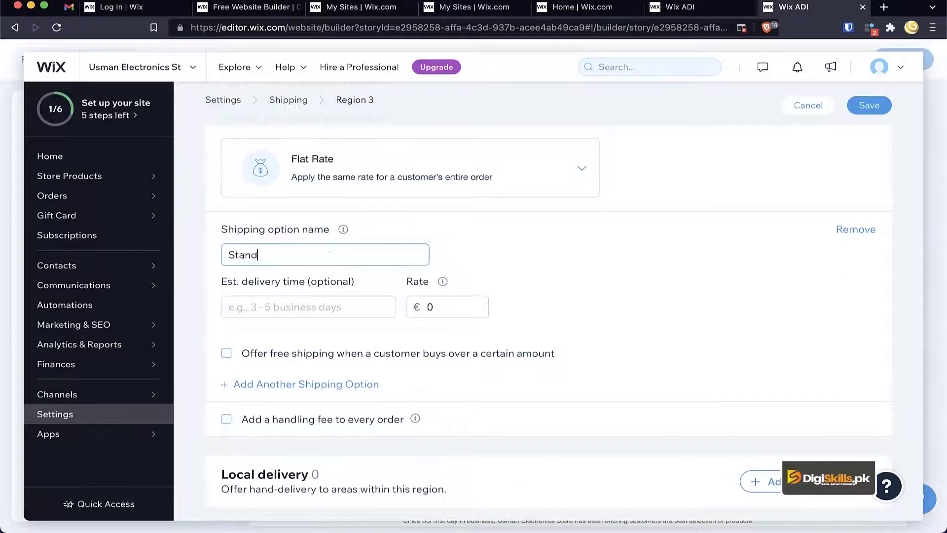
type("Standard Shipping")
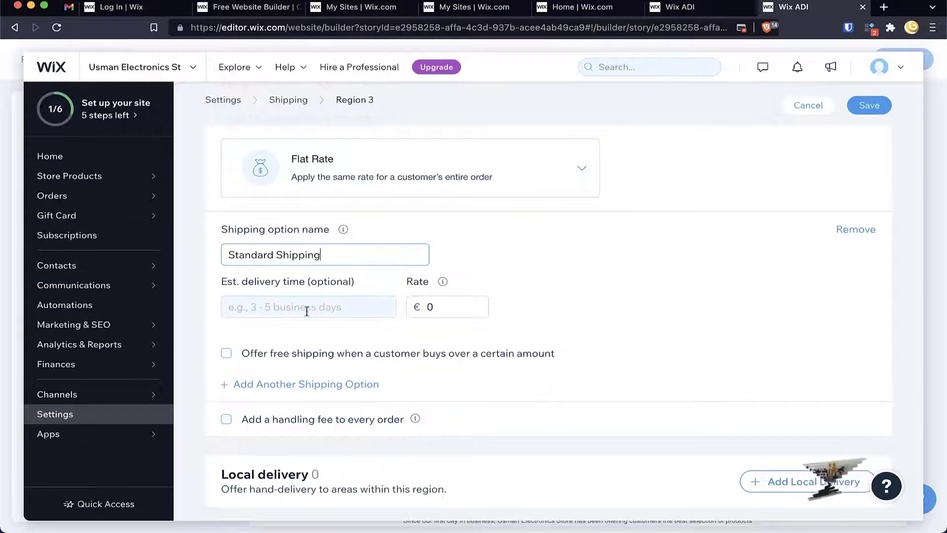
scroll(307, 311, "down", 1)
left_click(299, 280)
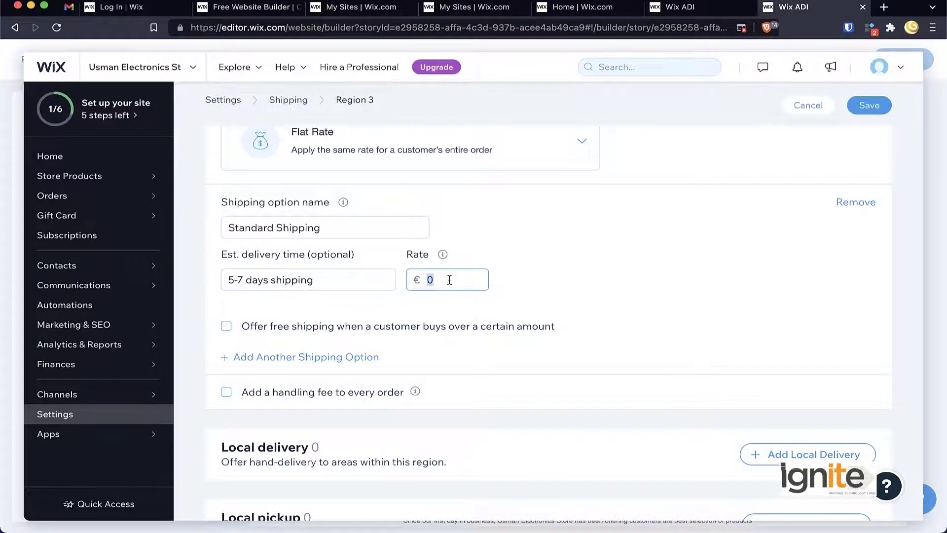
type("10")
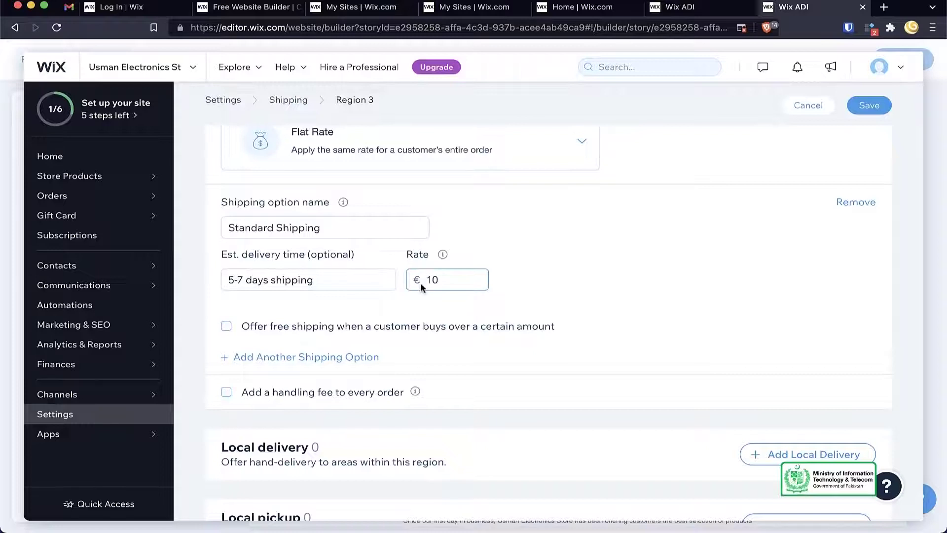
Step: Review the Pakistan region's shipping setup, save the region and dismiss the setup progress message
scroll(425, 374, "down", 2)
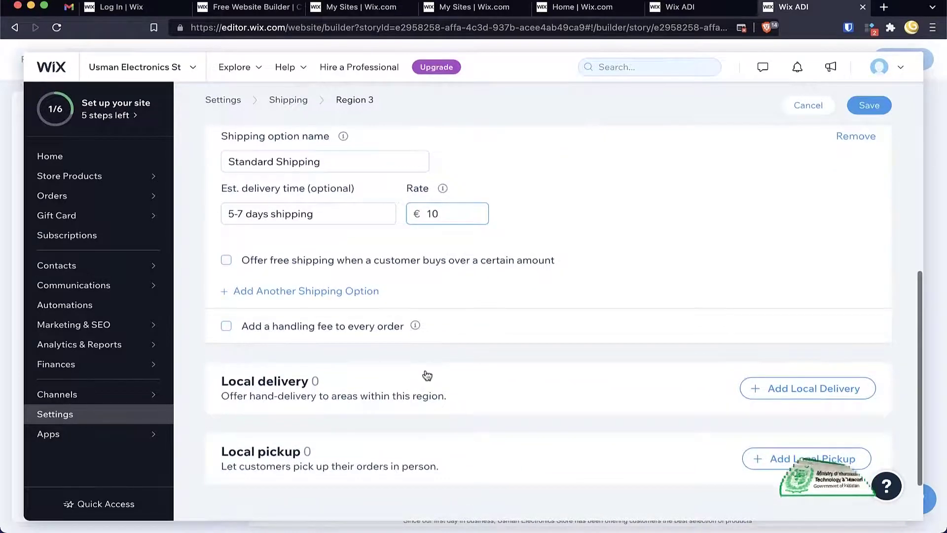
scroll(426, 373, "down", 2)
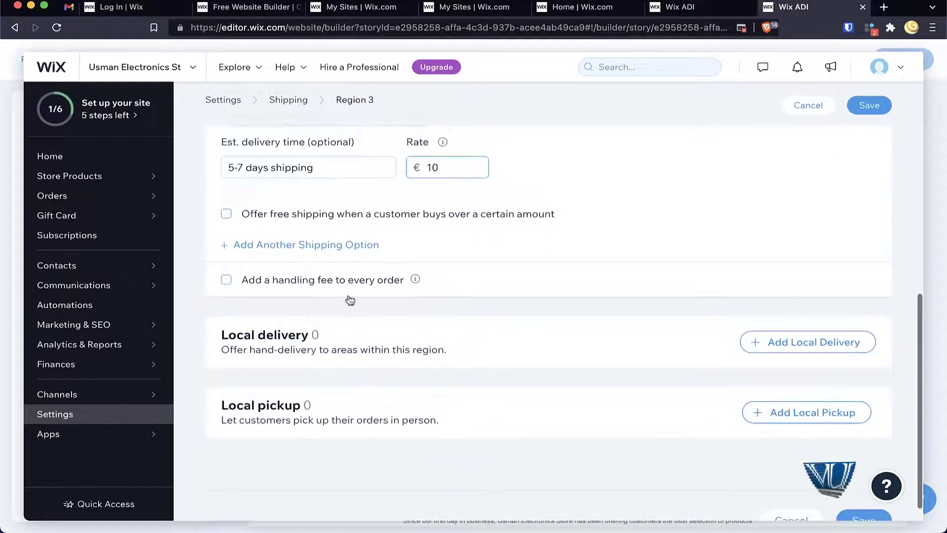
scroll(362, 392, "down", 2)
scroll(362, 392, "down", 2)
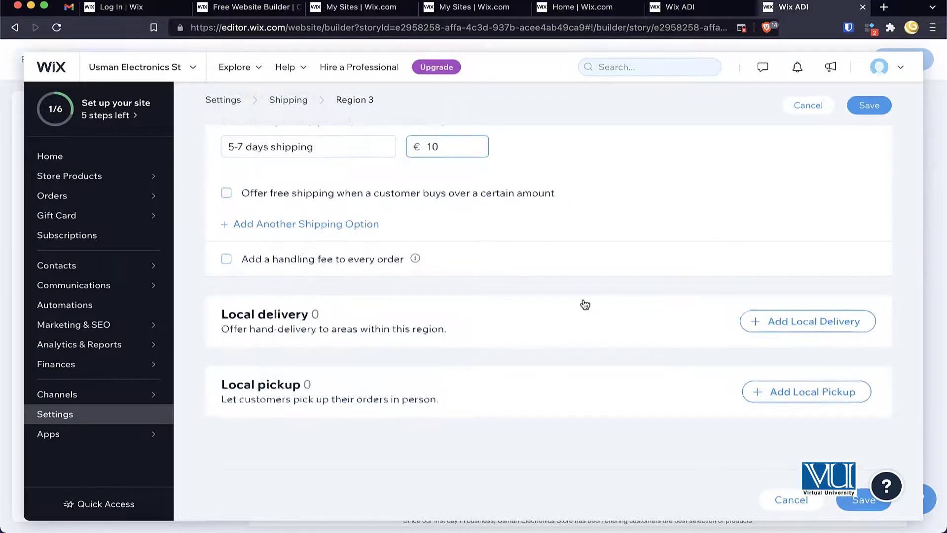
scroll(584, 301, "up", 5)
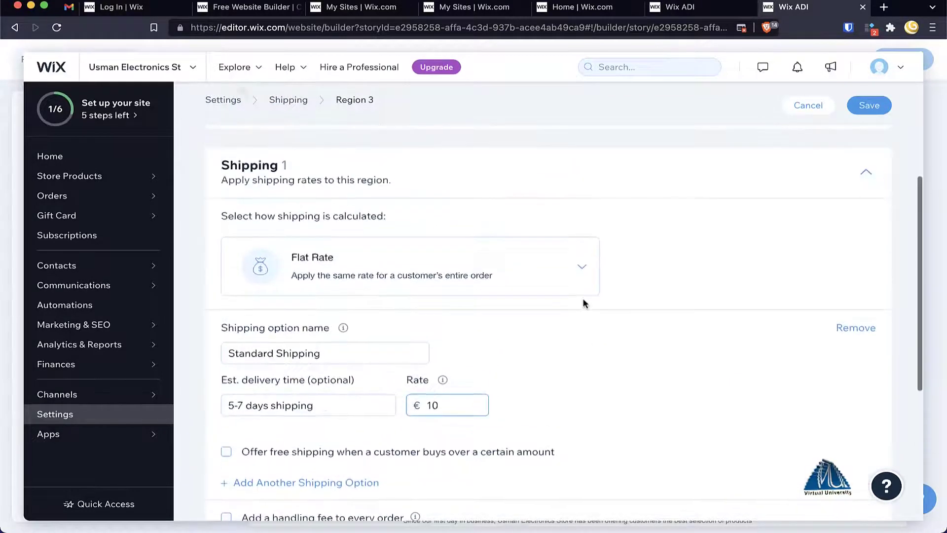
scroll(575, 339, "down", 1)
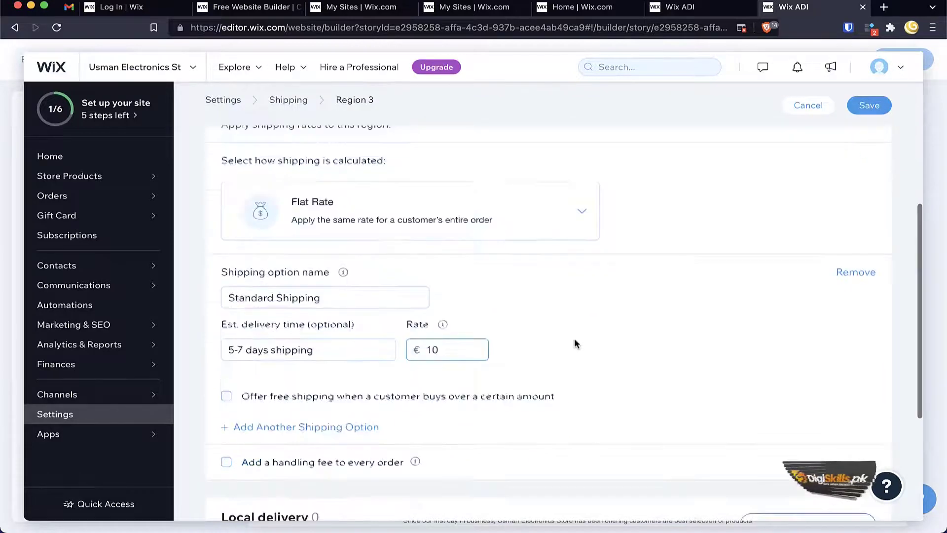
scroll(574, 340, "down", 4)
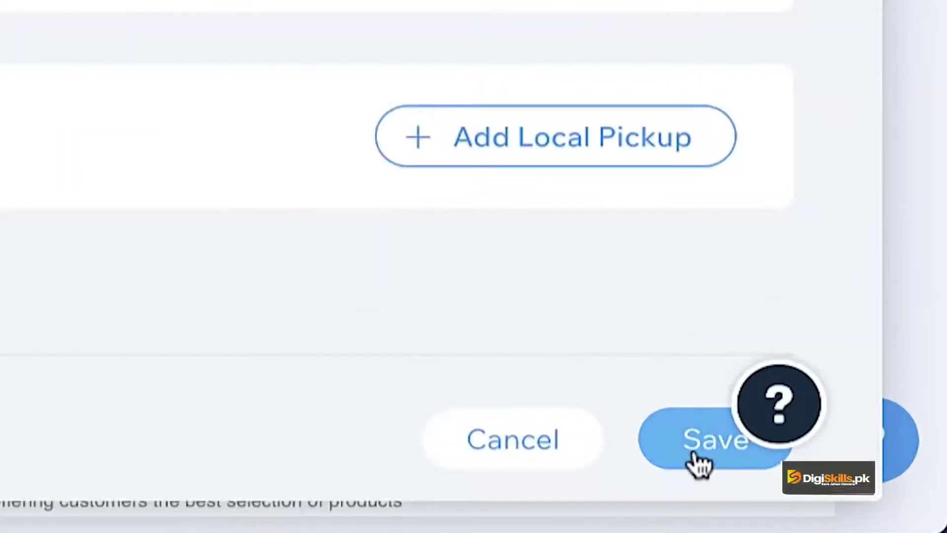
left_click(695, 458)
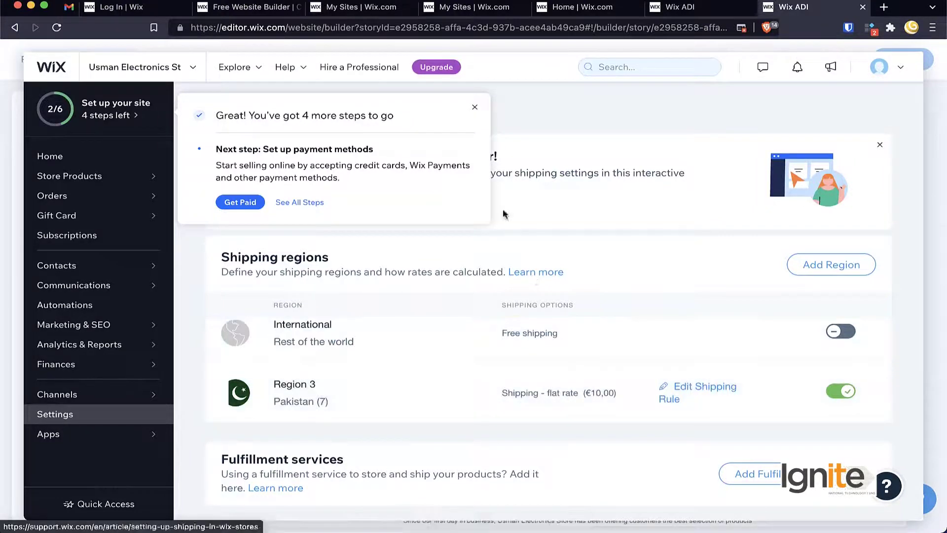
left_click(475, 109)
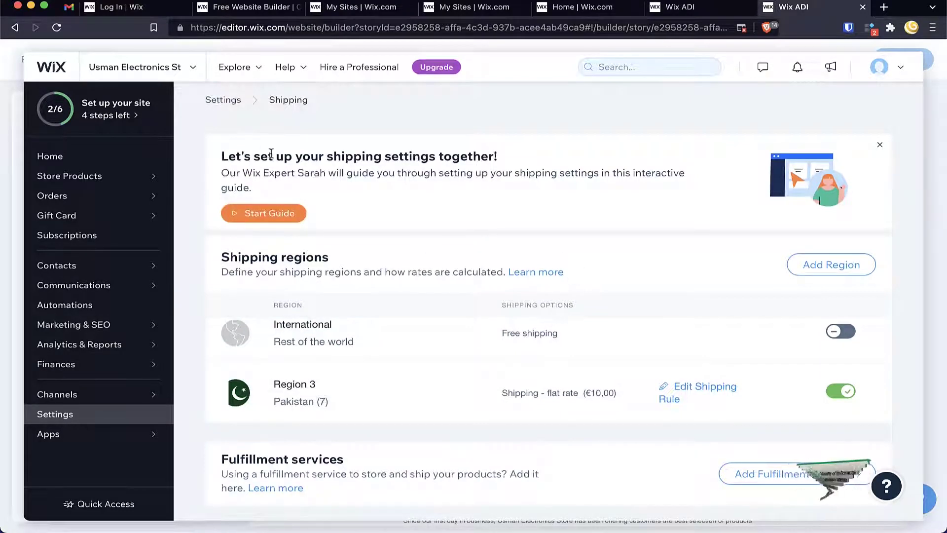
Step: Return to the main settings page and look over the remaining eCommerce & Finance, Communications and Advanced settings
left_click(222, 100)
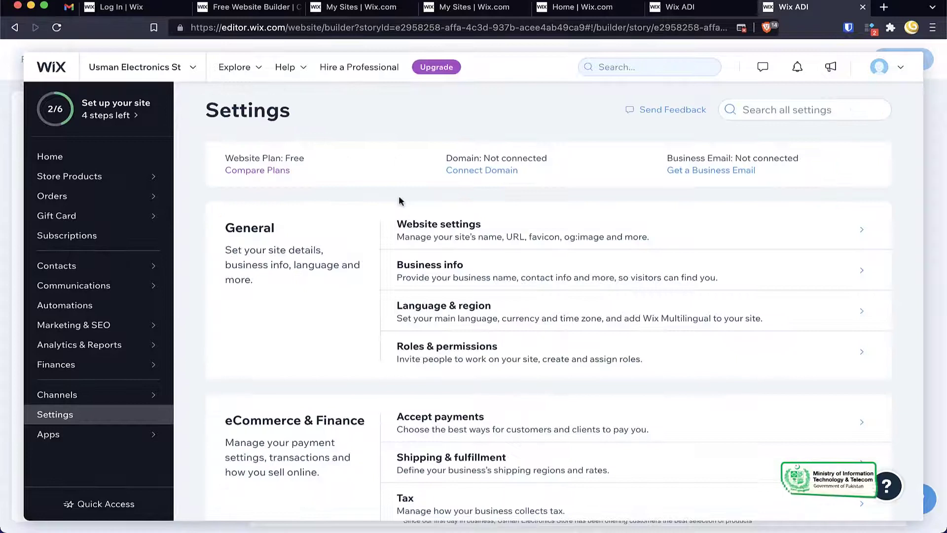
scroll(339, 270, "down", 4)
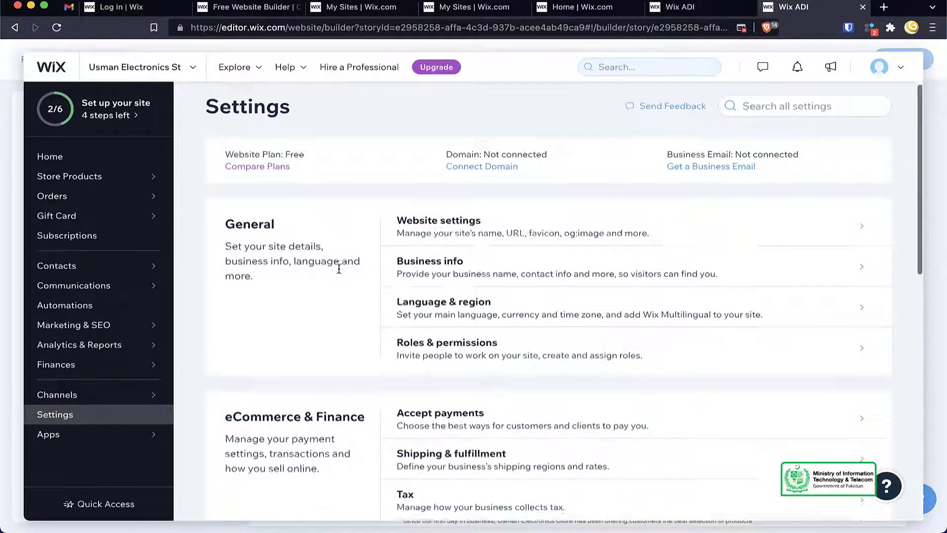
scroll(339, 272, "down", 5)
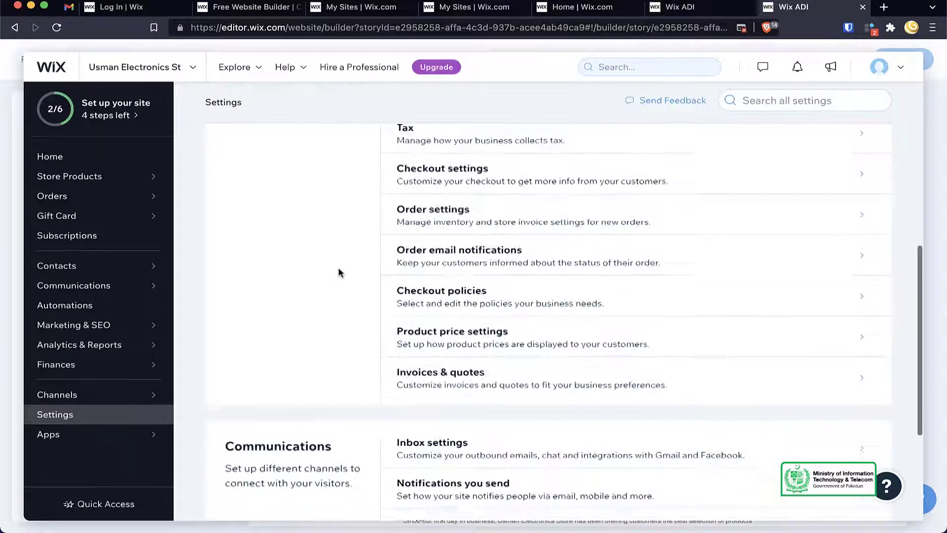
scroll(338, 271, "down", 1)
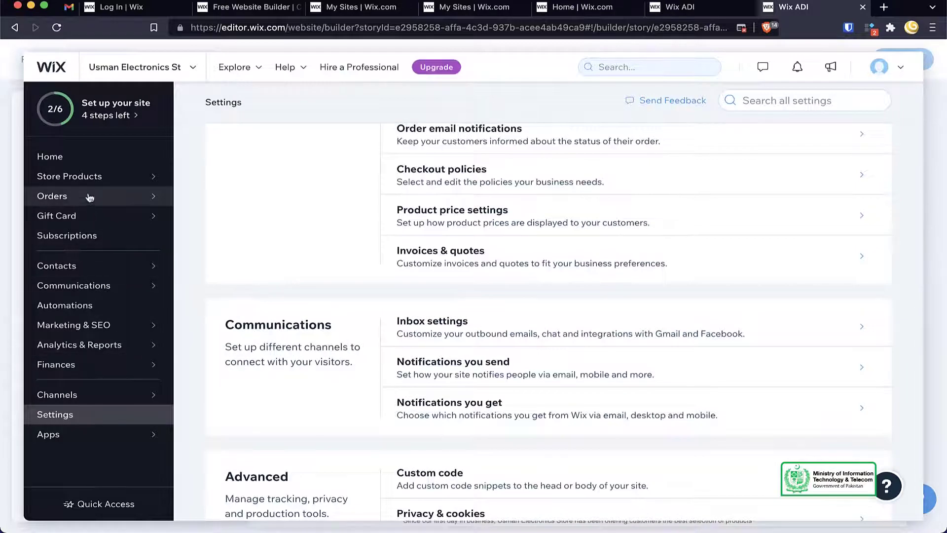
mouse_move(82, 176)
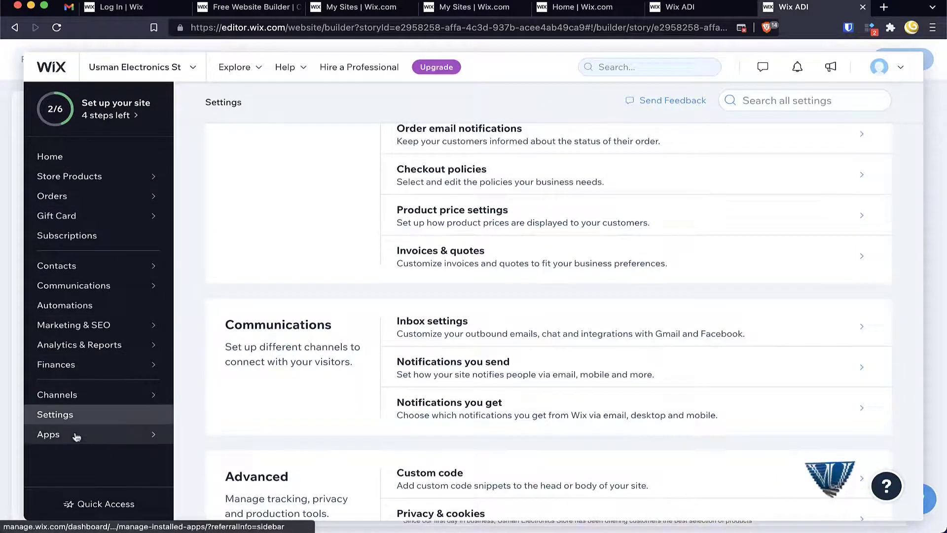
scroll(441, 388, "down", 1)
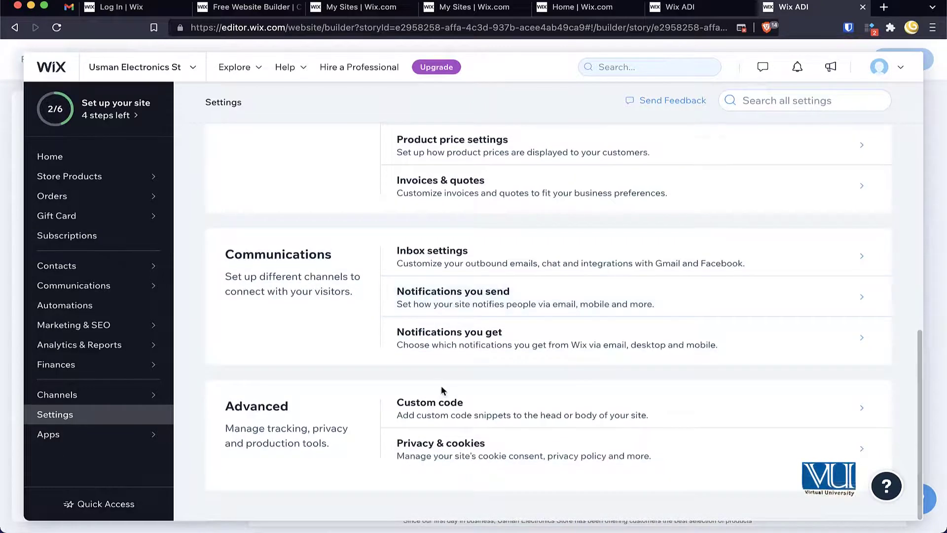
Step: Go back to the site editor and view the Home page from the contact form up to the header
scroll(441, 387, "up", 12)
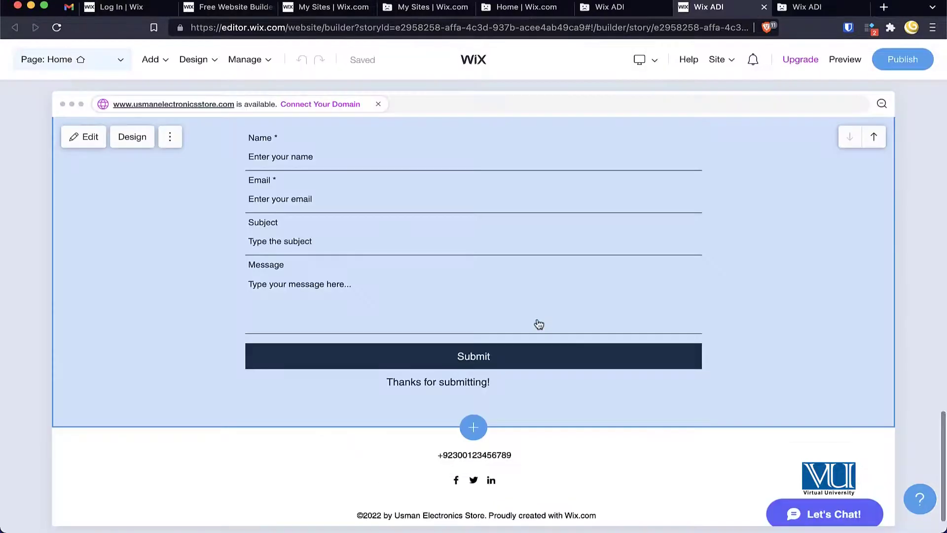
scroll(539, 323, "up", 15)
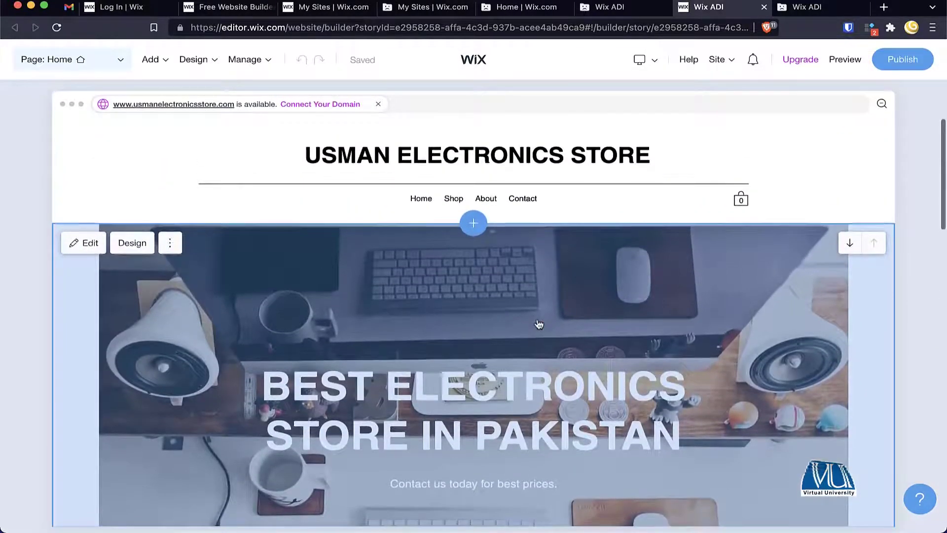
Step: Publish the site on the free Wix.com domain with "uelectronics2" as the ending of its address
scroll(539, 323, "down", 5)
scroll(539, 324, "up", 4)
scroll(538, 324, "down", 6)
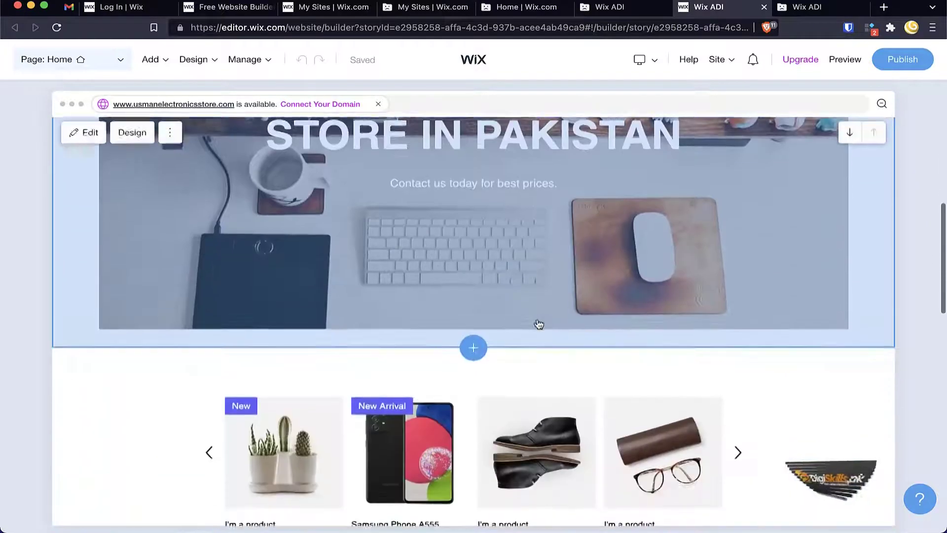
scroll(412, 409, "down", 1)
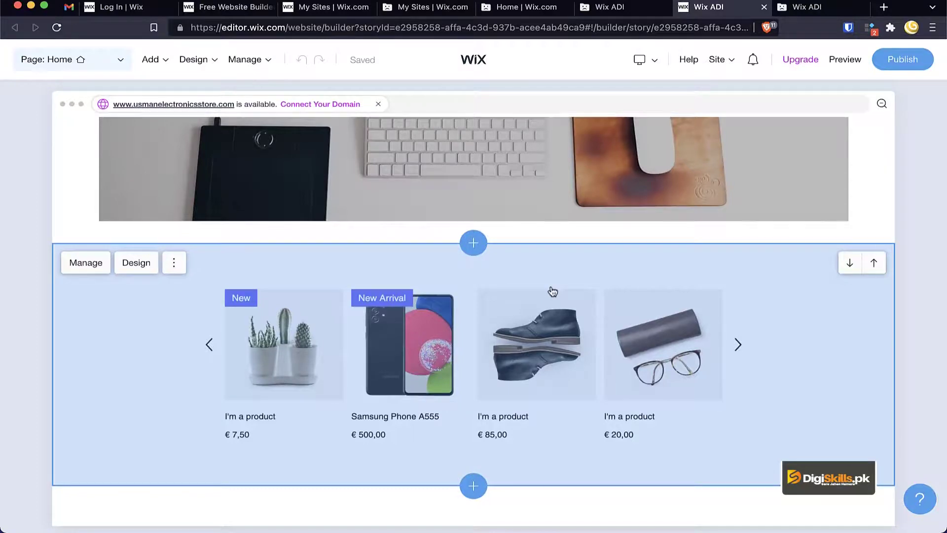
scroll(553, 291, "up", 7)
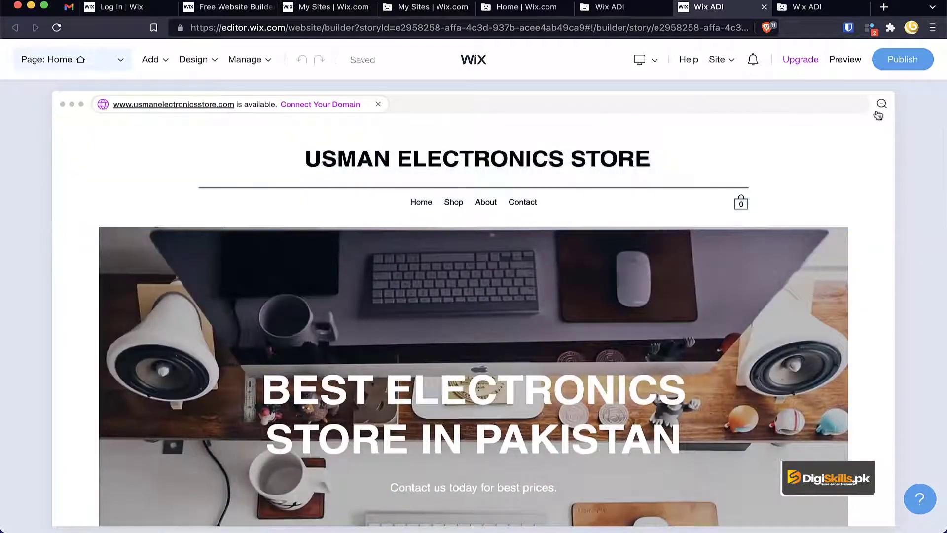
left_click(900, 60)
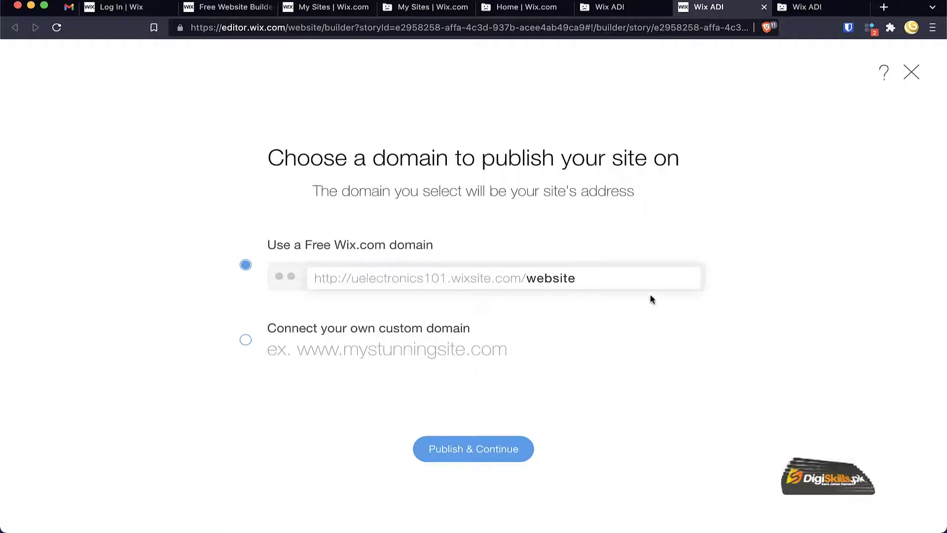
double_click(638, 277)
type("uelectronics2")
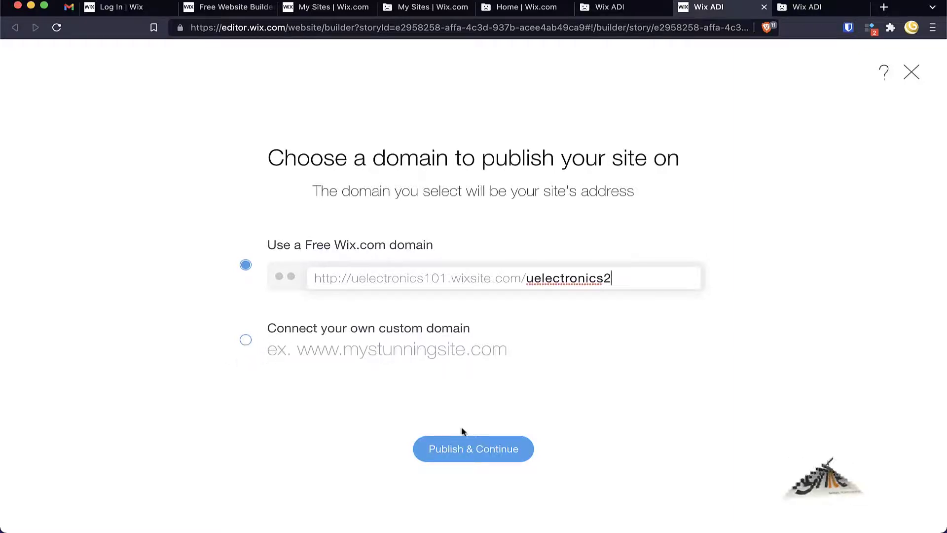
left_click(481, 448)
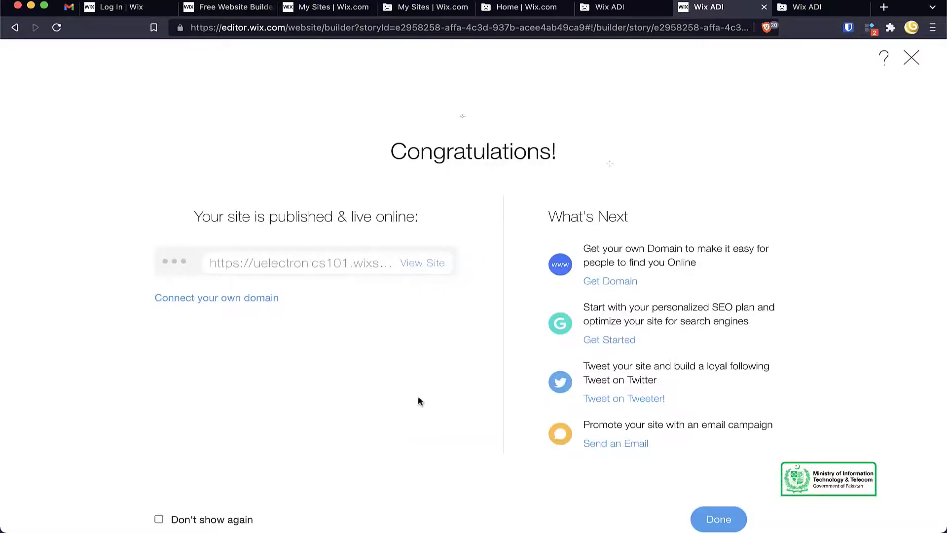
Step: Open the published live site and look through its home page, from the header to the contact form and the product gallery
left_click(424, 263)
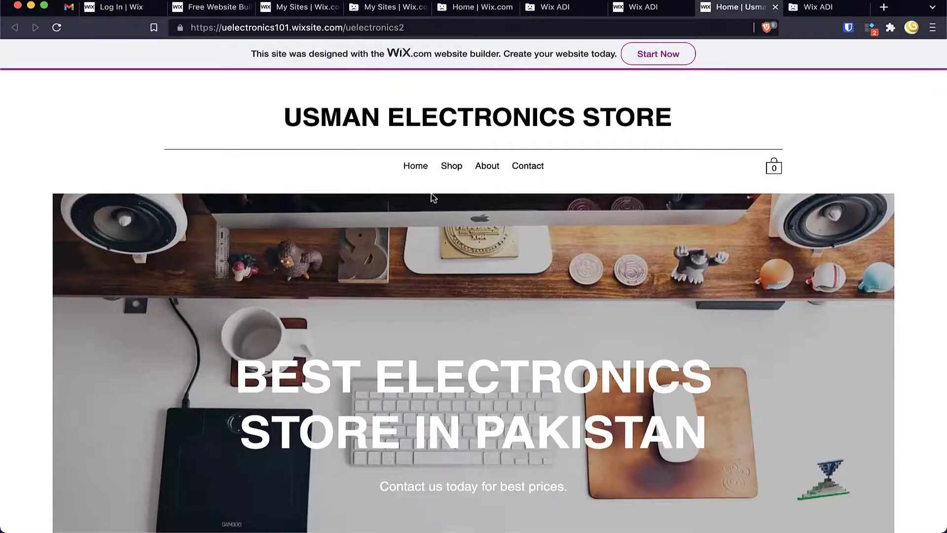
scroll(444, 207, "down", 5)
scroll(477, 267, "down", 20)
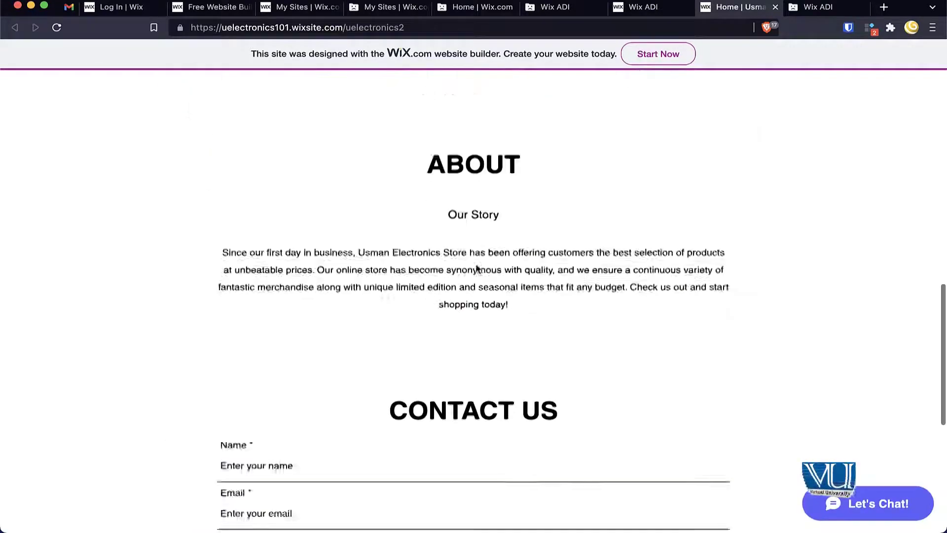
scroll(476, 265, "up", 20)
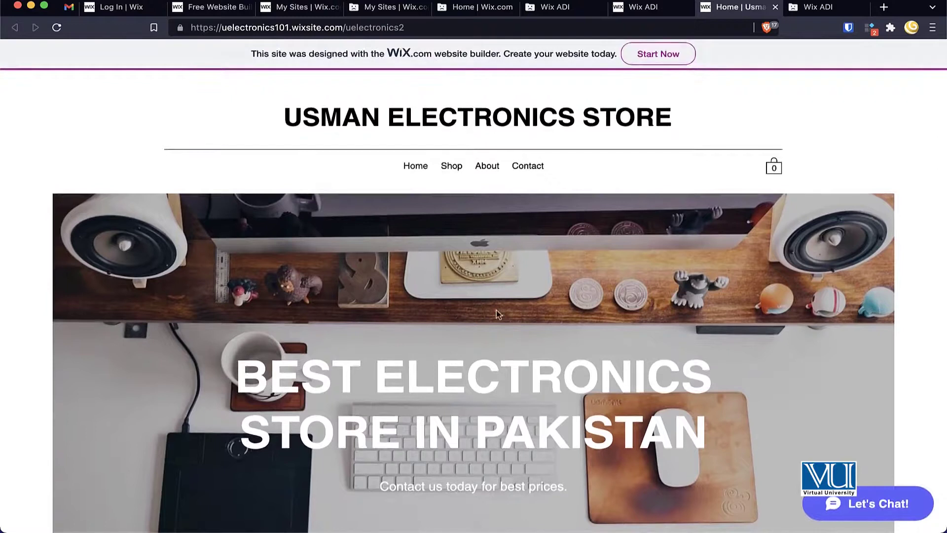
scroll(496, 311, "down", 5)
scroll(496, 315, "down", 5)
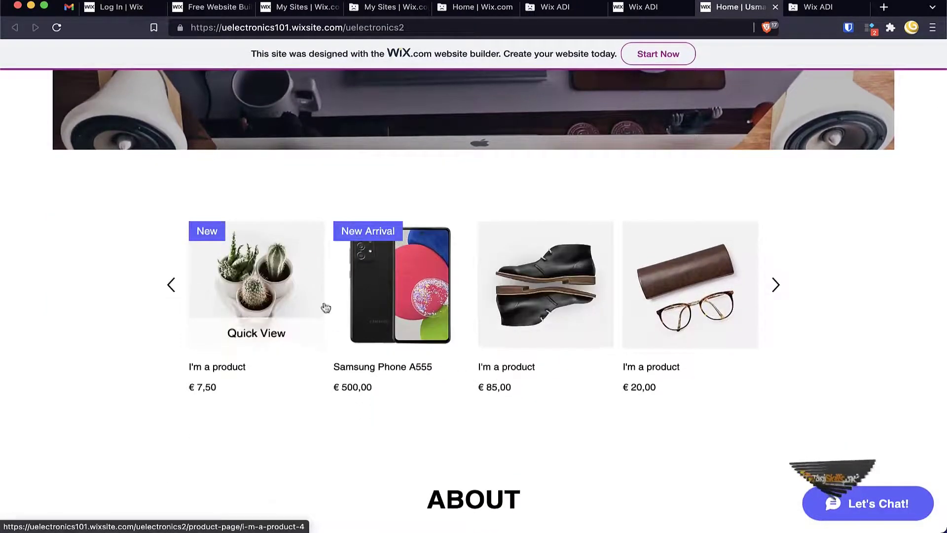
Step: Open the Samsung Phone A555 product page and examine its images, description, color options, quantity and cart option
left_click(379, 273)
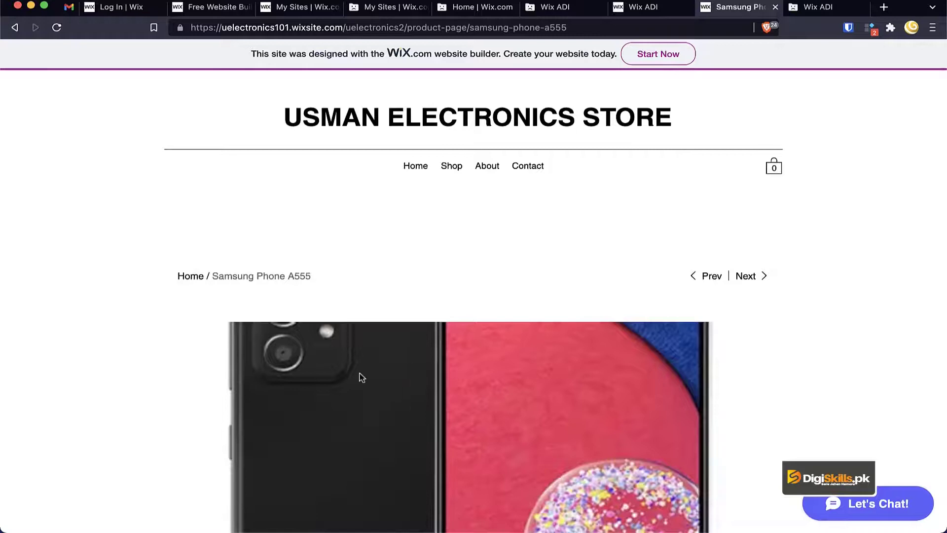
scroll(362, 377, "down", 2)
scroll(330, 340, "down", 6)
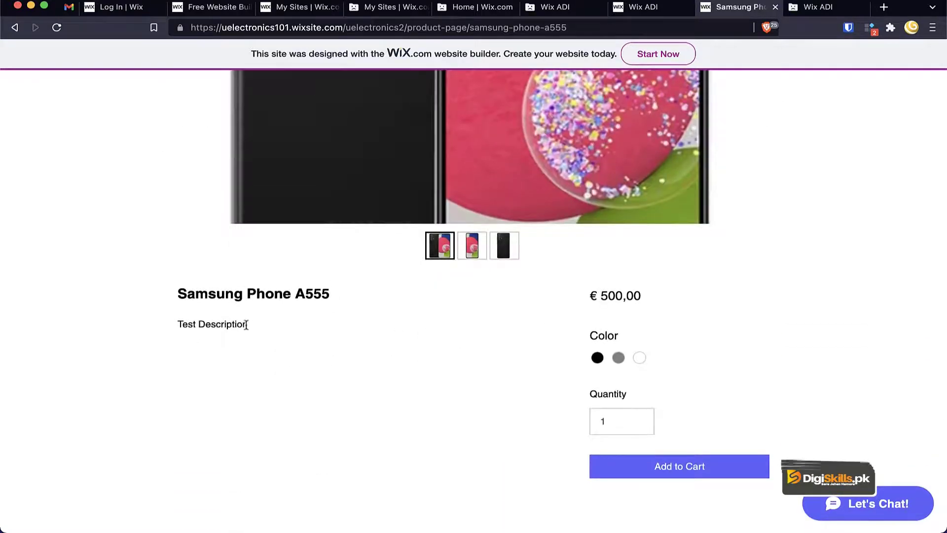
left_click_drag(247, 324, 198, 325)
scroll(191, 329, "down", 5)
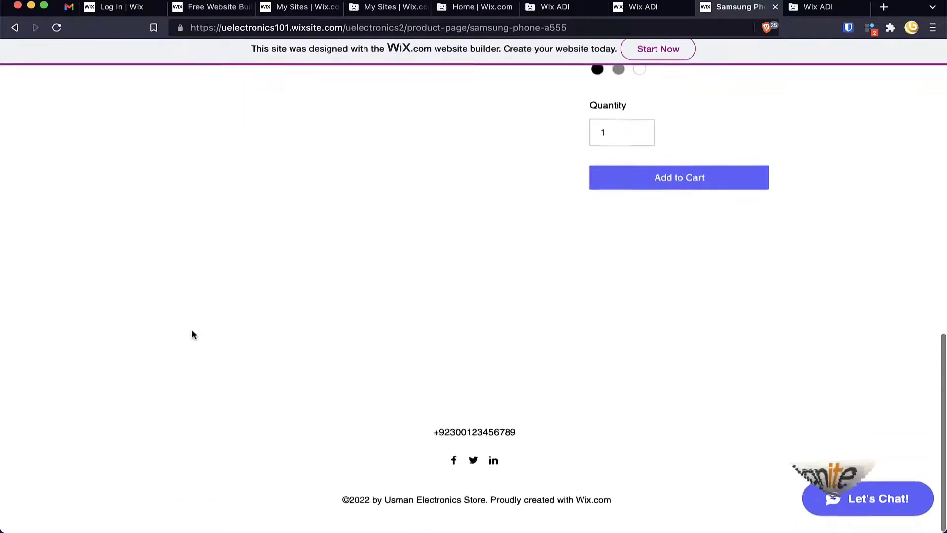
scroll(690, 199, "up", 4)
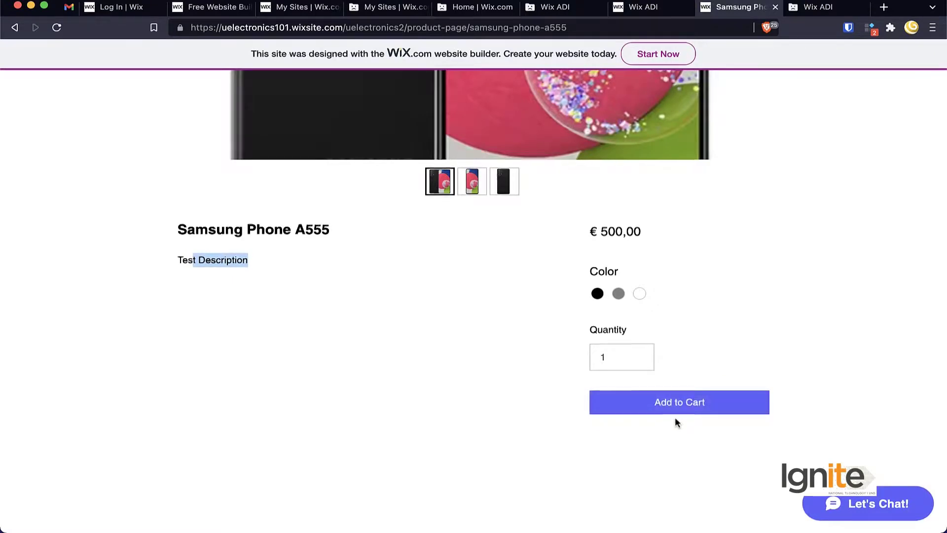
scroll(676, 419, "up", 6)
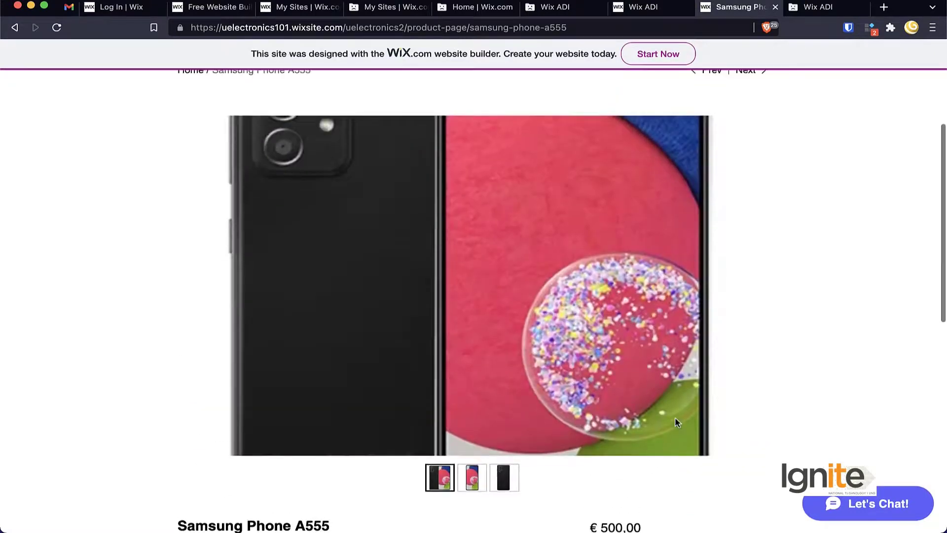